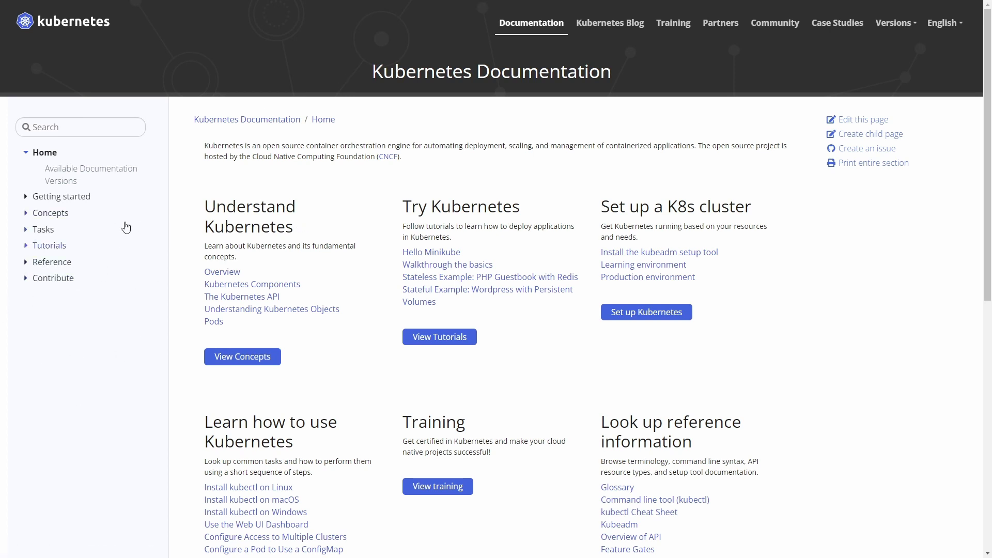
- Expand Tasks in the docs sidebar and open Install Tools, scrolling through its kubectl, kind, minikube and kubeadm sections
left_click(26, 262)
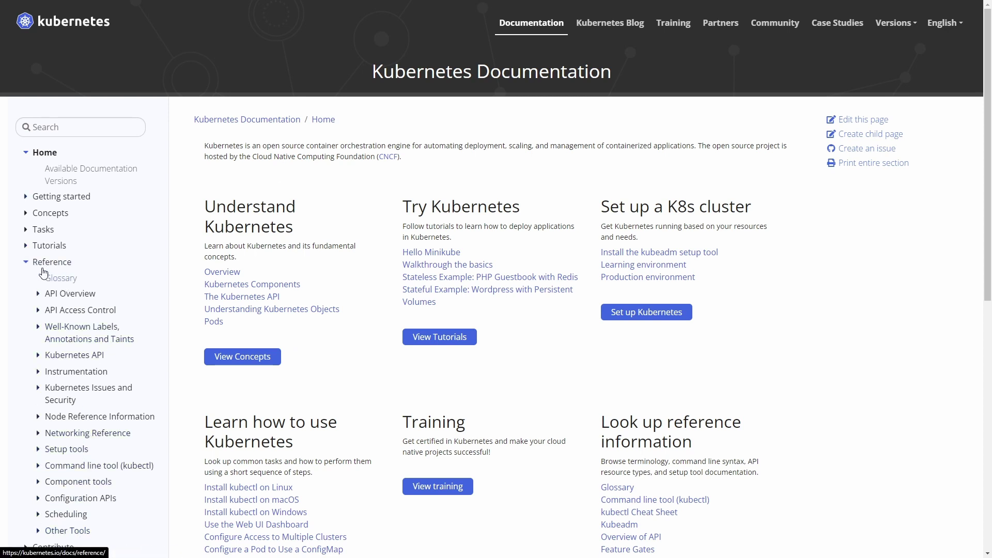
left_click(27, 263)
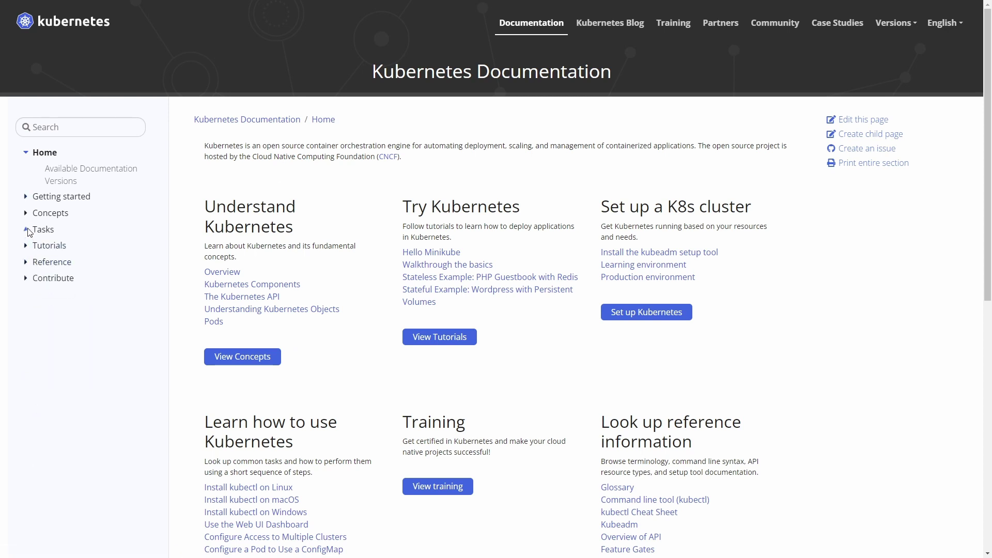
left_click(25, 230)
left_click(61, 246)
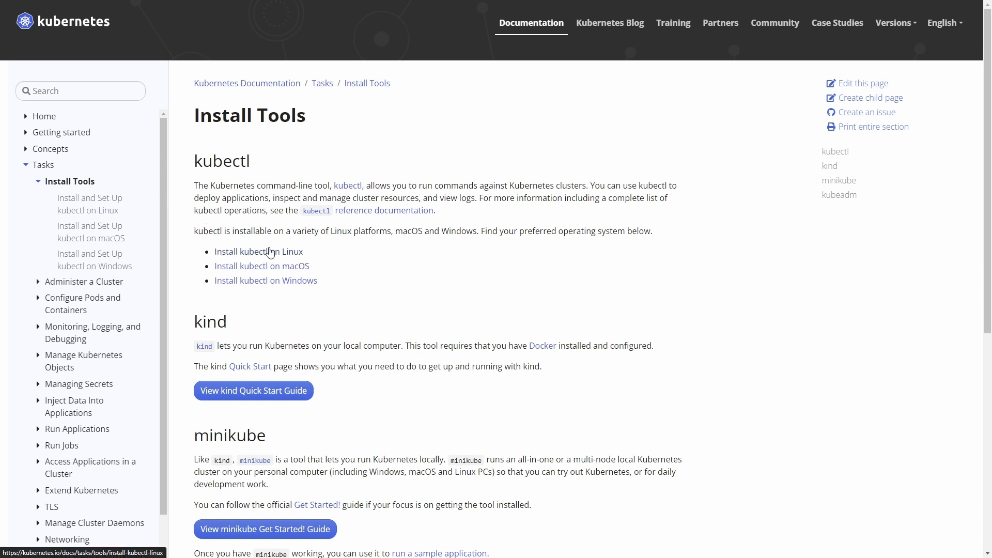
scroll(232, 320, "down", 2)
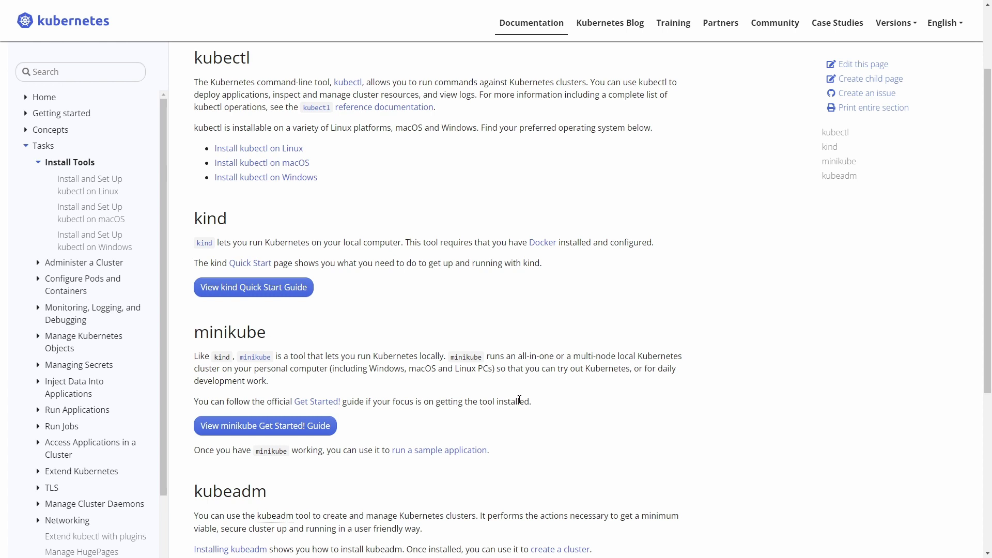
scroll(431, 397, "down", 3)
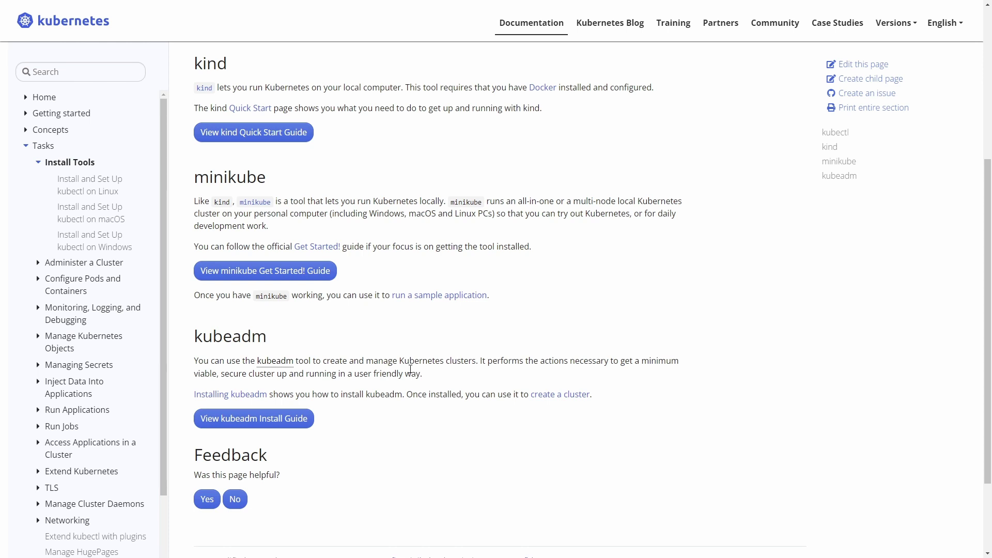
scroll(410, 369, "up", 5)
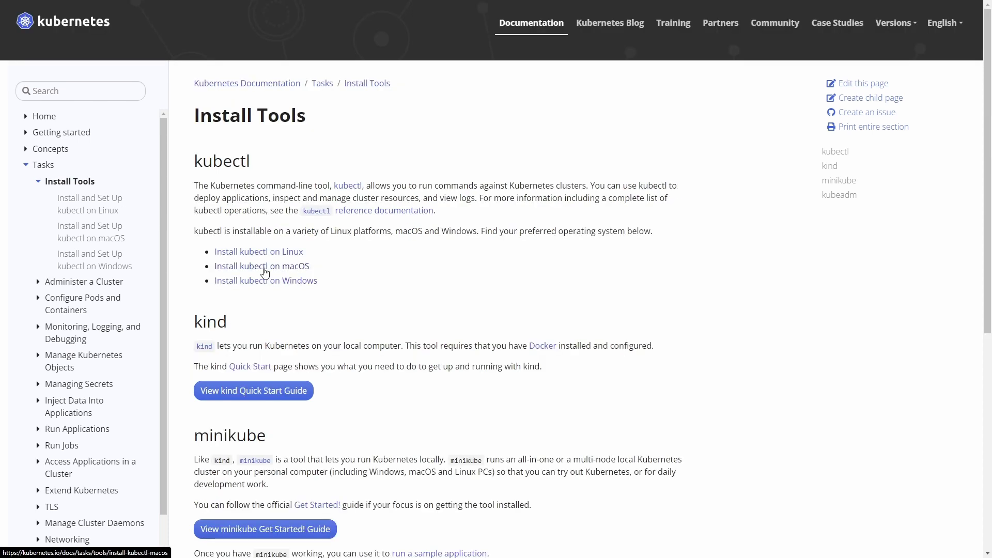
left_click(252, 256)
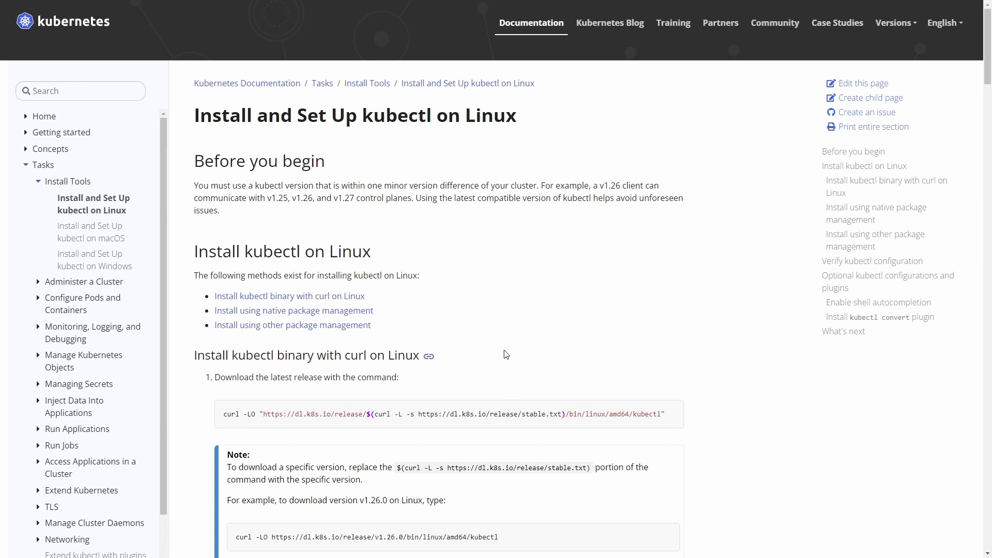
scroll(483, 336, "down", 3)
scroll(448, 335, "up", 2)
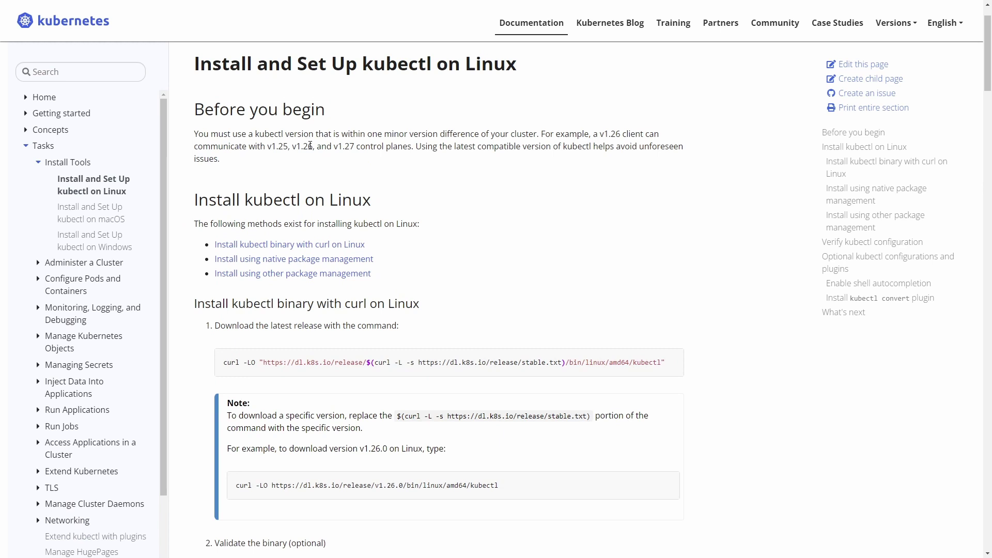
left_click_drag(310, 146, 275, 147)
left_click_drag(343, 146, 354, 147)
left_click_drag(315, 146, 298, 146)
left_click_drag(562, 362, 376, 362)
key("ctrl+c")
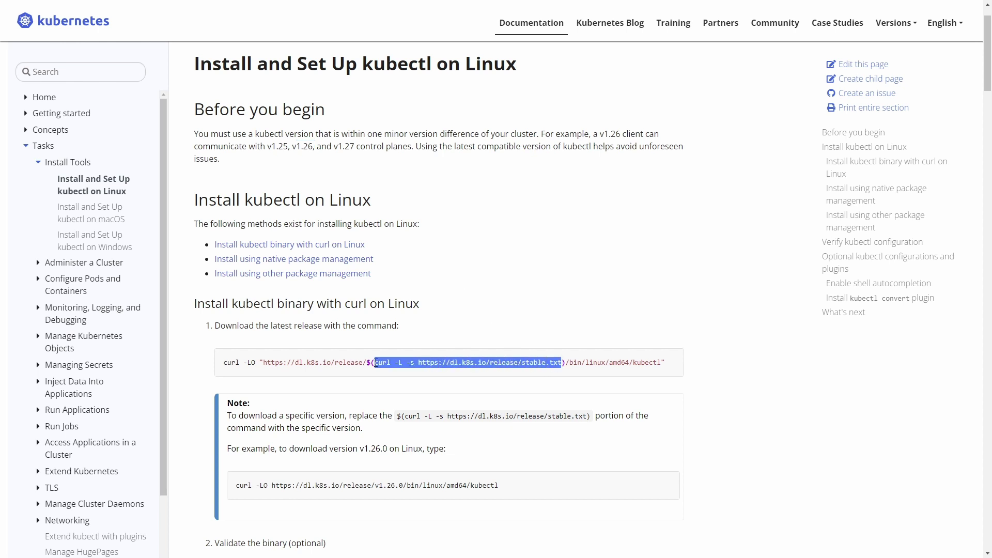
- Run the stable.txt curl lookup in the WSL terminal, showing latest stable version v1.26.1
key("ctrl+alt+t")
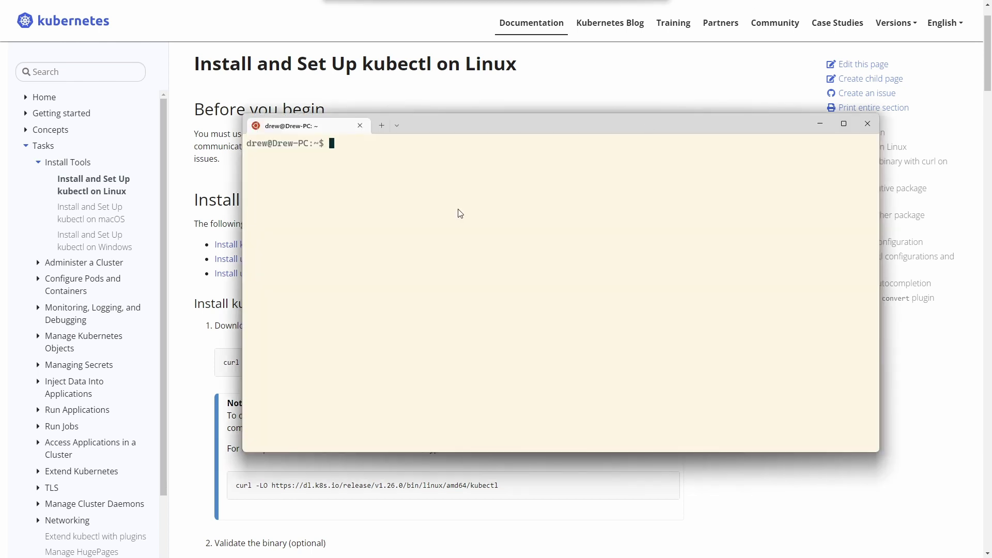
key("ctrl+v")
key("Return")
left_click_drag(282, 156, 250, 157)
- Copy the full curl -LO kubectl download command from the docs and run it, fetching the 45.7M binary
key("alt+Tab")
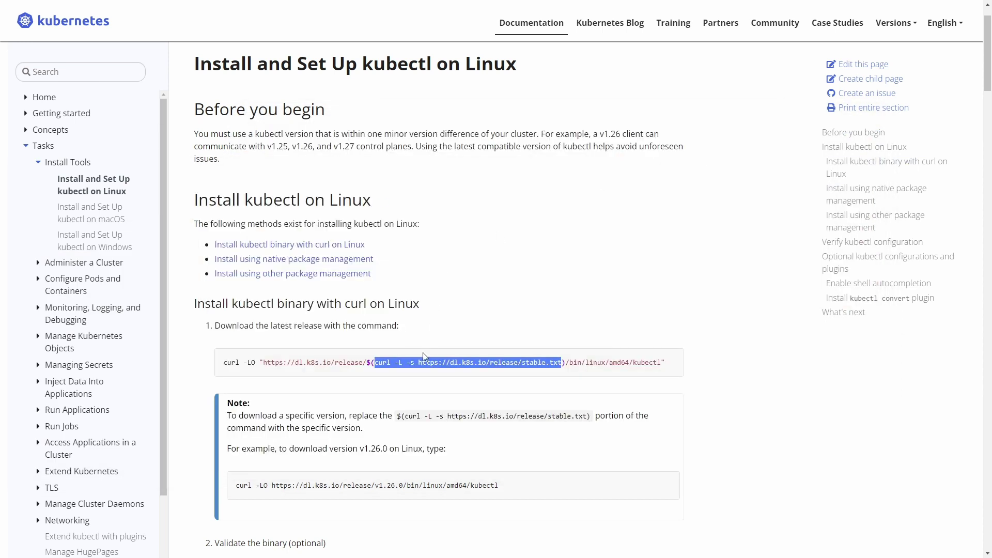
left_click_drag(367, 362, 586, 360)
left_click(589, 367)
left_click_drag(674, 368, 227, 363)
key("alt+Tab")
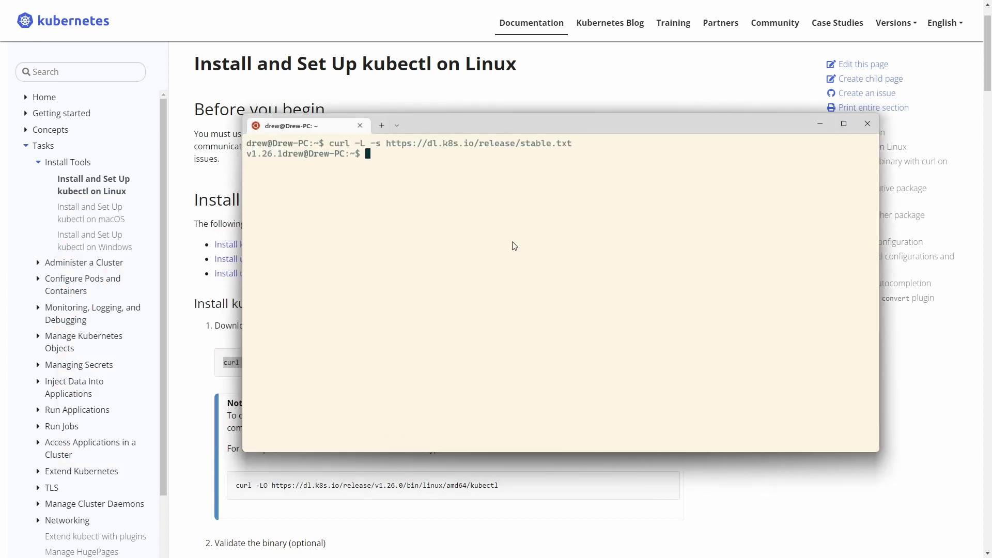
type("curl -LO \"https://dl.k8s.io/release/$(curl -L -s https://dl.k8s.io/release/stable.txt)/bin/linux/amd64/kubectl\"")
key("Return")
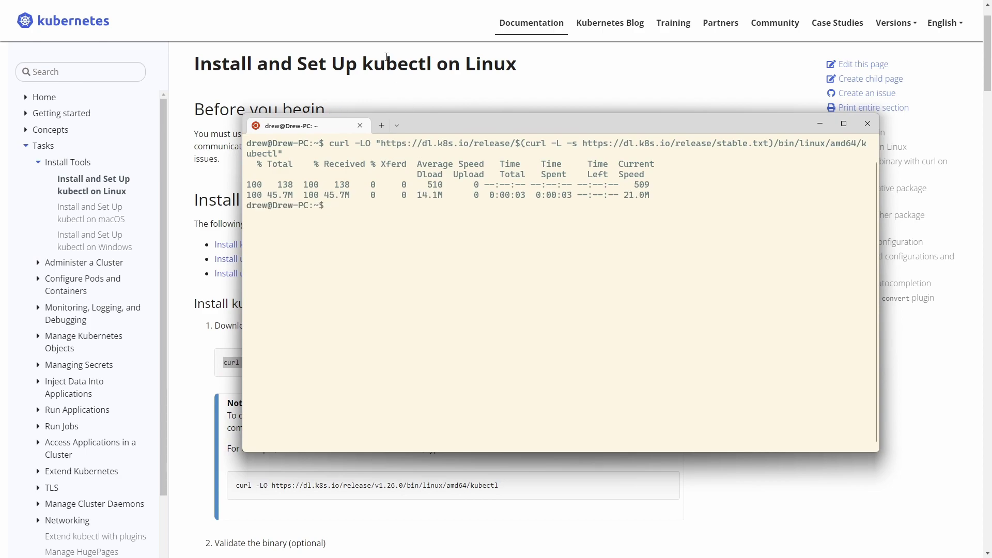
left_click(390, 86)
key("ctrl+t")
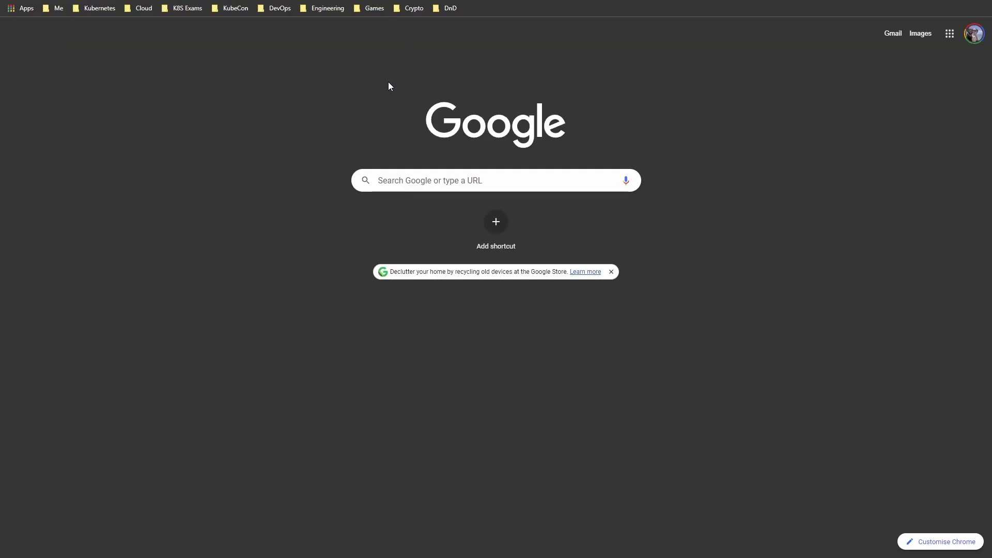
- Google 'kubernetes releases' and open the 'Releases - Kubernetes' page
left_click(485, 185)
type("kubernetes rele")
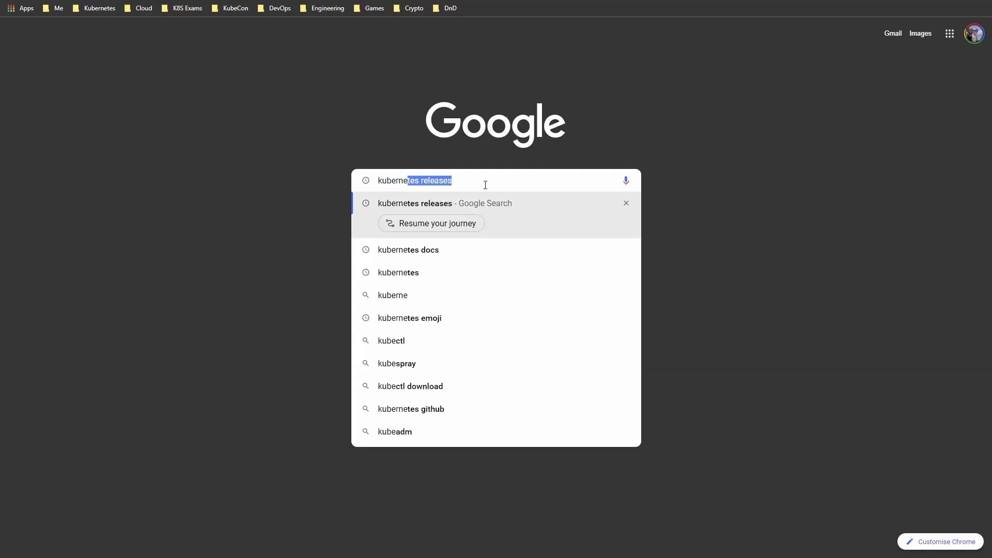
type("ases")
key("Return")
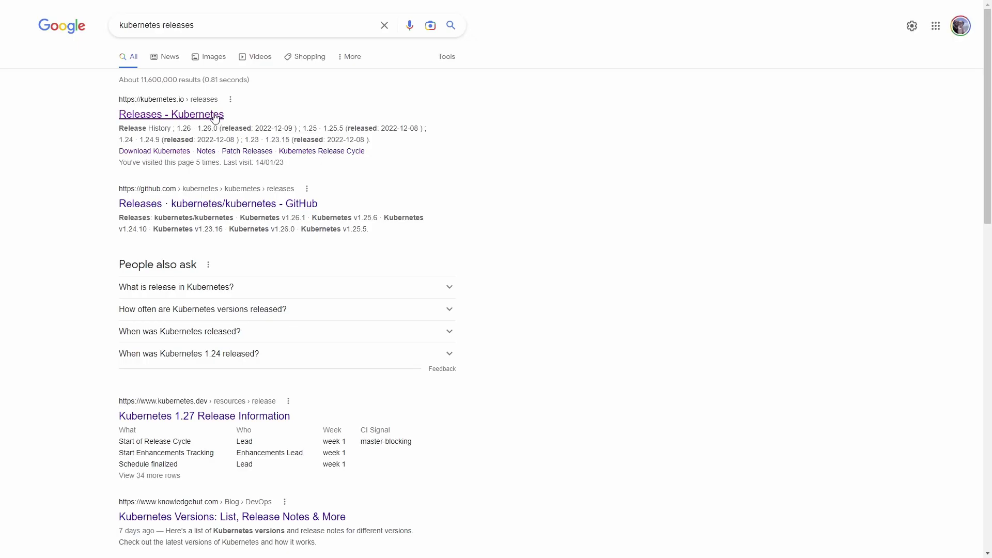
left_click(217, 115)
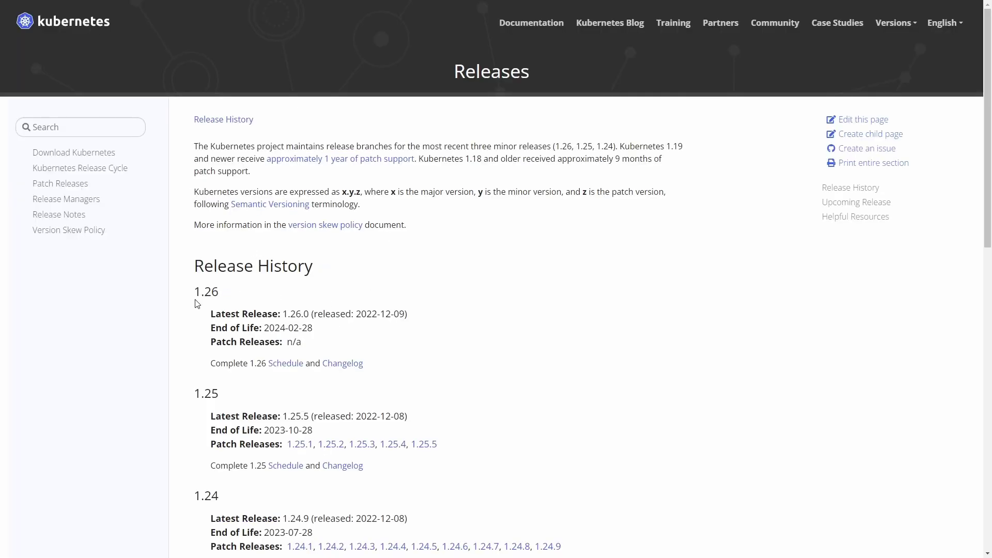
- Scroll past the 1.26 and 1.25 releases and select the 1.24.9 patch version
scroll(360, 337, "down", 1)
scroll(360, 336, "down", 1)
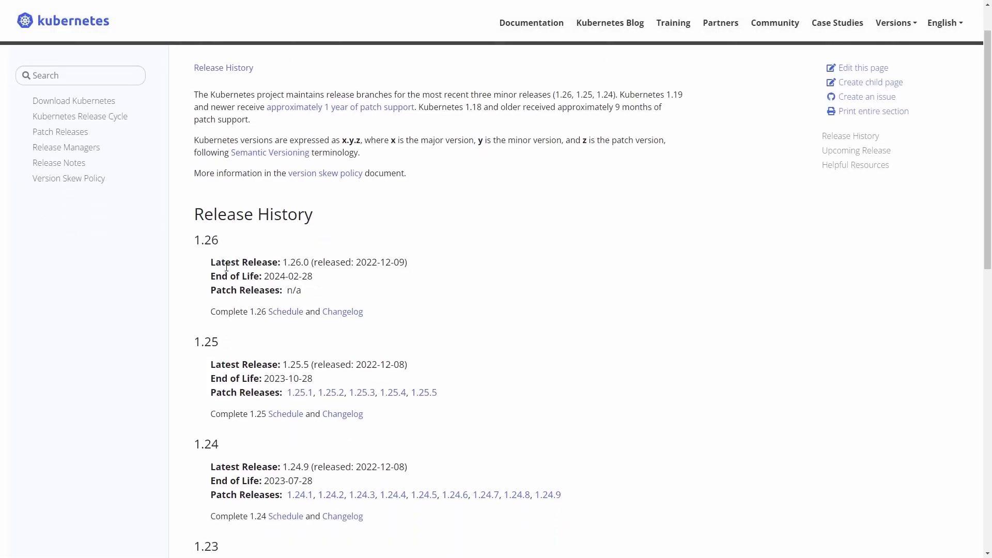
double_click(205, 241)
left_click(326, 365)
double_click(207, 342)
left_click(315, 396)
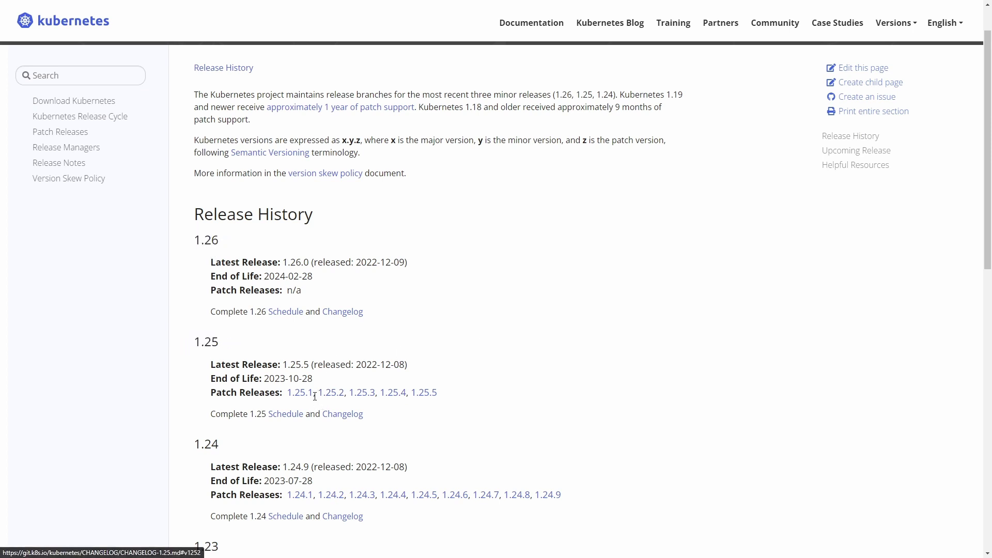
double_click(345, 393)
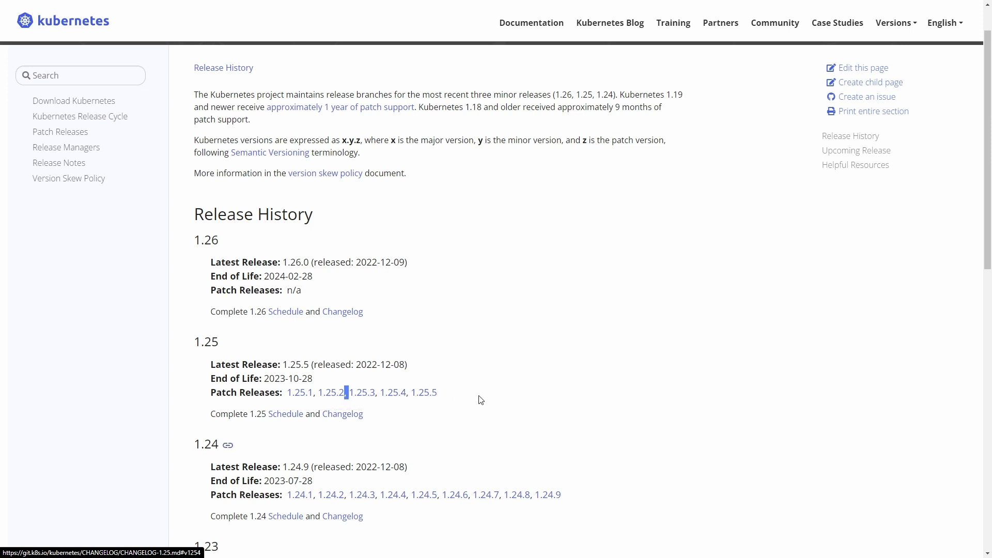
left_click(379, 391)
scroll(380, 391, "down", 4)
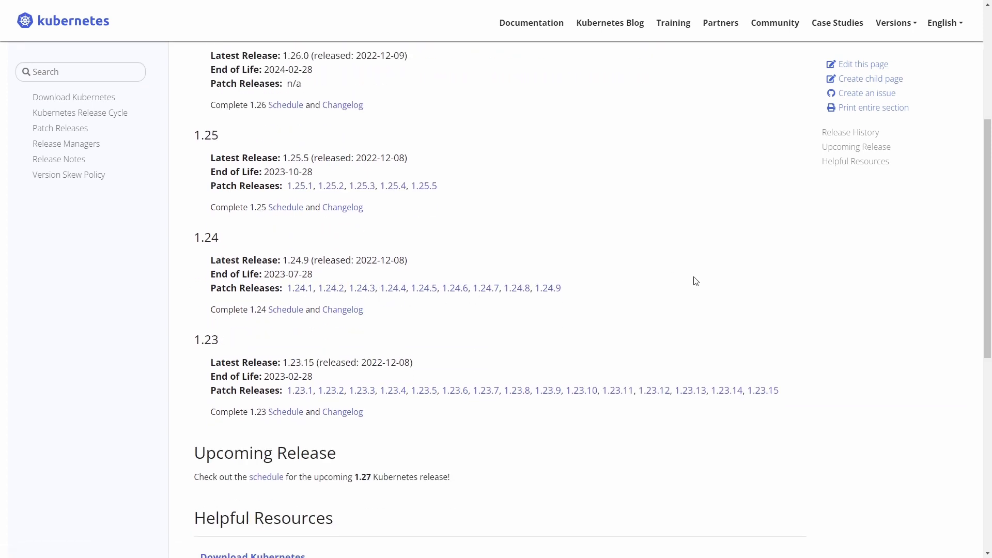
left_click_drag(576, 288, 536, 289)
- Recall the kubectl download command and replace the stable-version lookup with v1.24.9
key("alt+Tab")
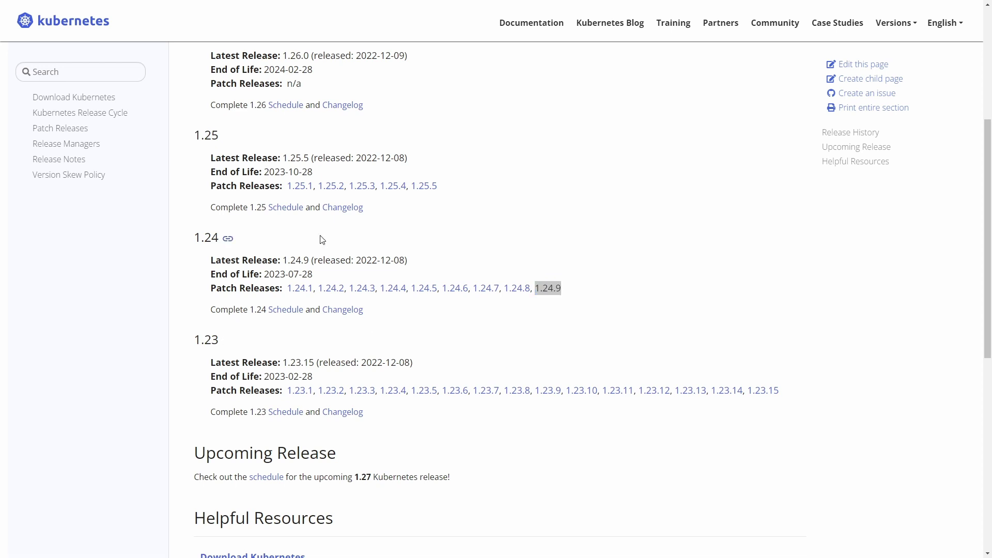
key("Up")
key("Left")
key("Left")
key("Left")
key("Left")
key("Left")
key("Left")
key("Left")
key("Left")
key("Left")
key("Left")
key("Left")
key("Left")
key("Left")
key("Left")
key("Left")
key("Left")
key("Left")
key("Left")
key("Left")
key("Left")
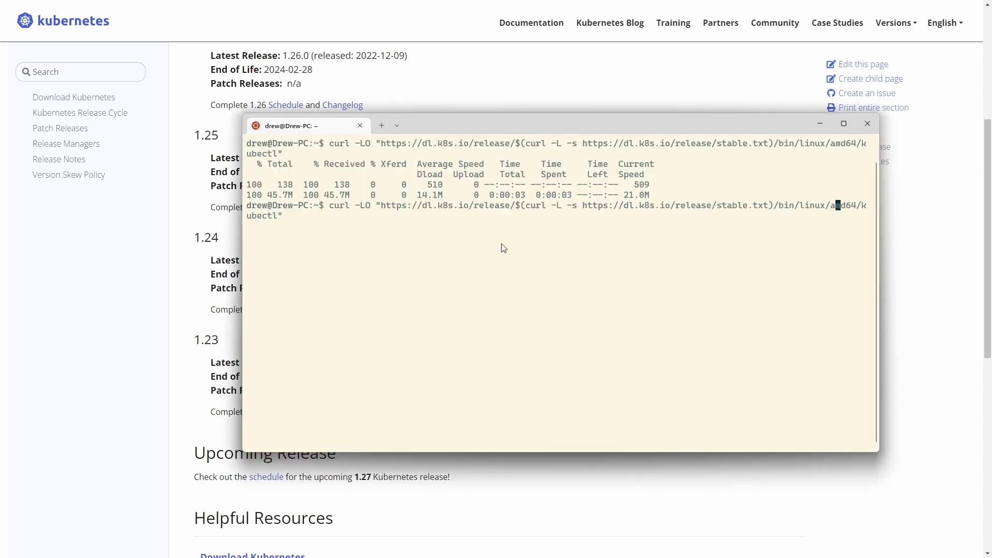
key("Left")
key("Left")
key("Left")
key("Left")
key("BackSpace")
key("BackSpace")
key("BackSpace")
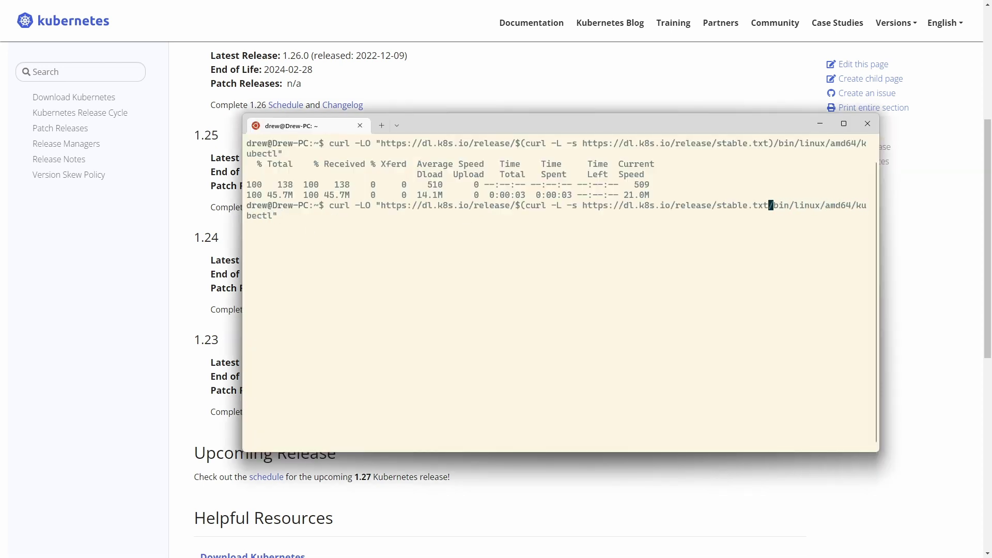
key("BackSpace")
key("BackSpace")
key("BackSpace")
key("BackSpace")
key("BackSpace")
key("BackSpace")
key("BackSpace")
key("BackSpace")
key("BackSpace")
key("BackSpace")
key("BackSpace")
key("BackSpace")
key("BackSpace")
key("BackSpace")
key("BackSpace")
key("BackSpace")
key("BackSpace")
key("BackSpace")
key("BackSpace")
key("BackSpace")
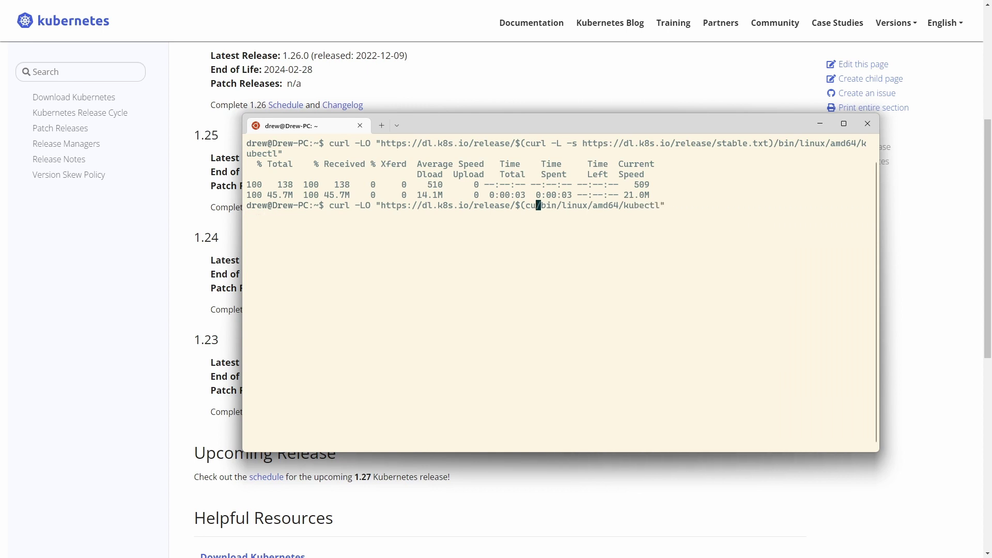
key("BackSpace")
type("1.24.9")
key("Left")
key("Left")
key("Left")
key("Left")
key("Left")
key("Left")
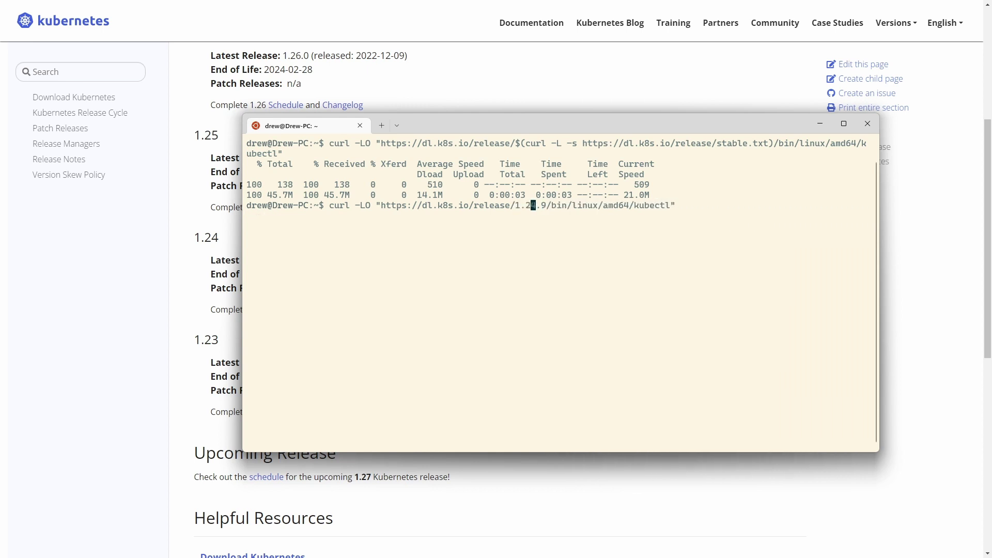
type("v")
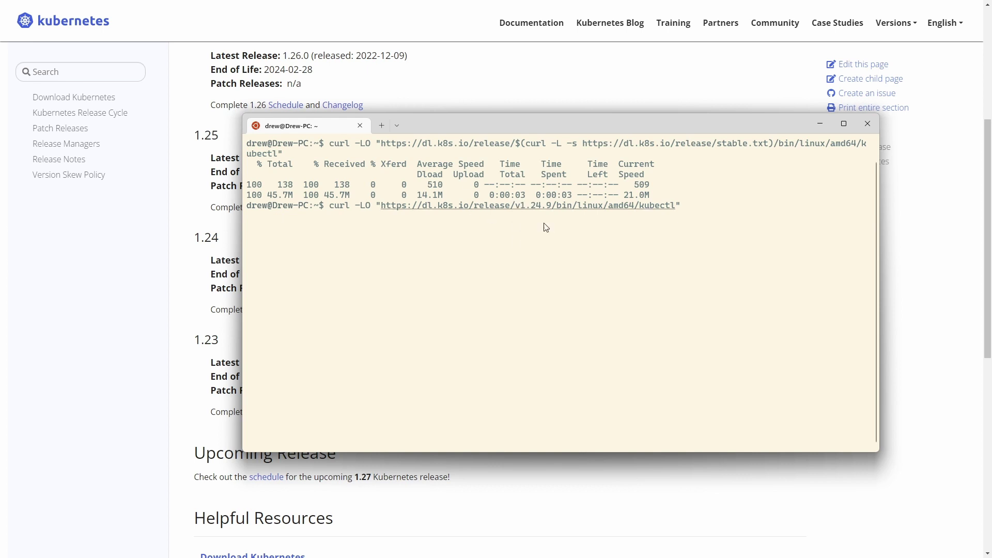
- Compare with the earlier stable-version output and copy 1.24.9 from the edited command
left_click_drag(519, 146, 774, 146)
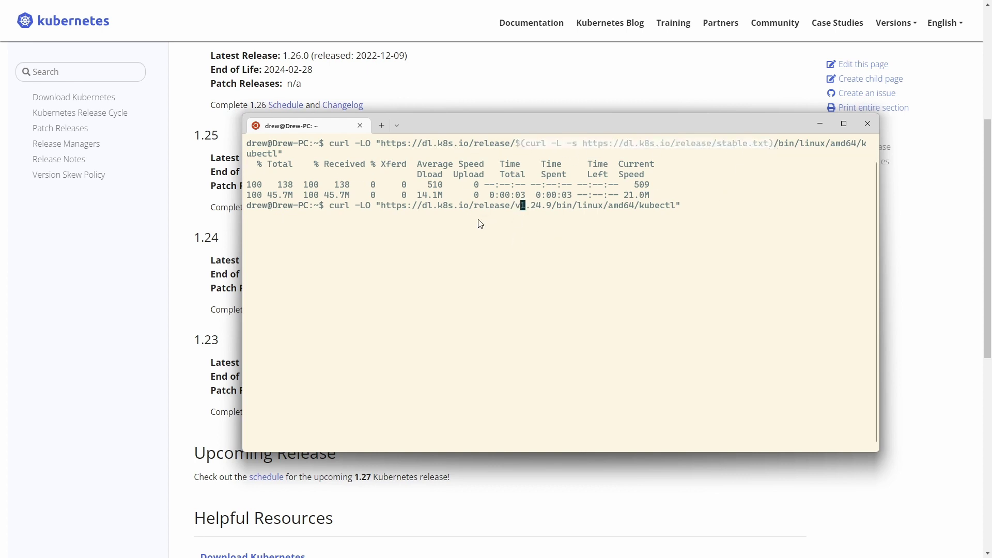
scroll(480, 223, "up", 1)
left_click(254, 159)
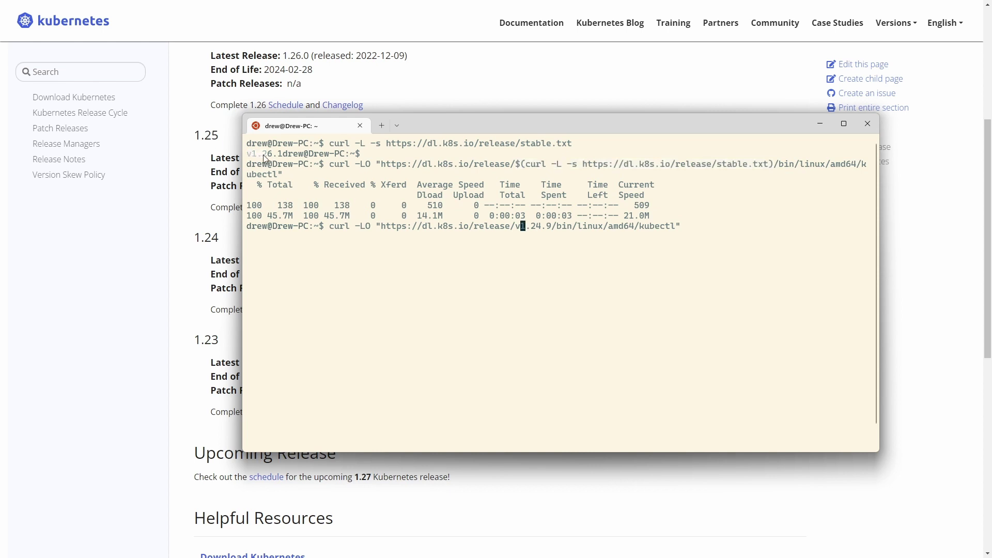
scroll(591, 262, "down", 1)
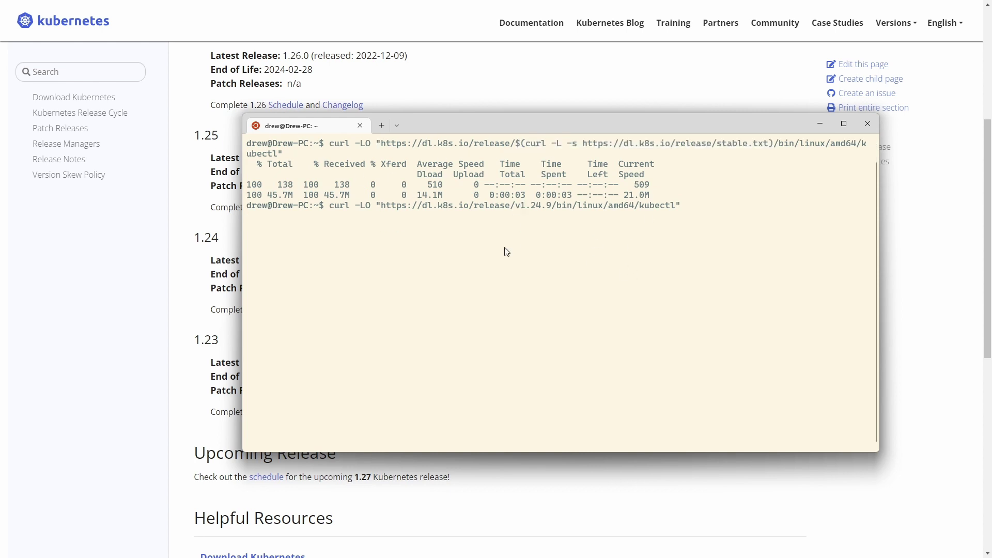
left_click_drag(519, 205, 550, 205)
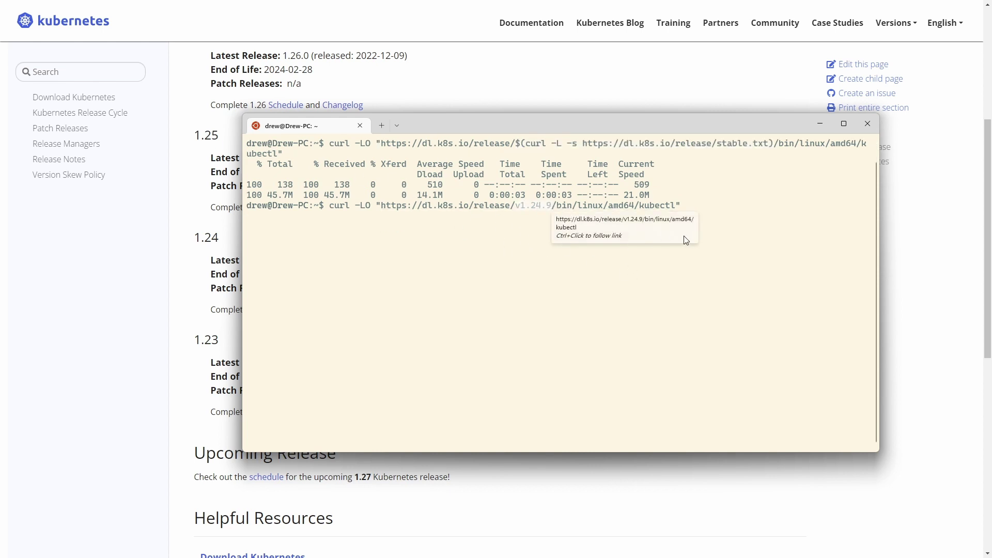
key("ctrl+c")
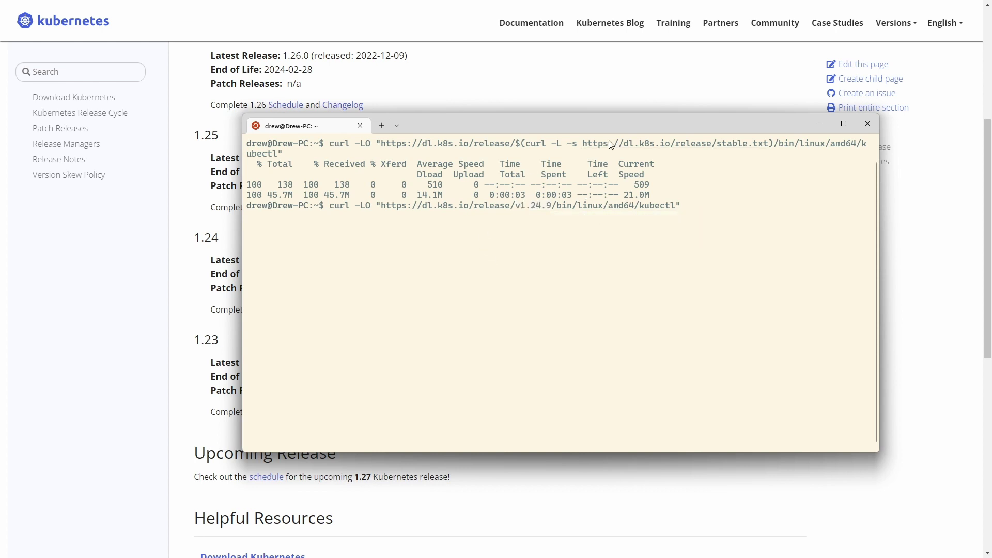
- Cancel the unfinished v1.24.9 download command and clear the terminal to a fresh prompt
key("ctrl+c")
key("ctrl+l")
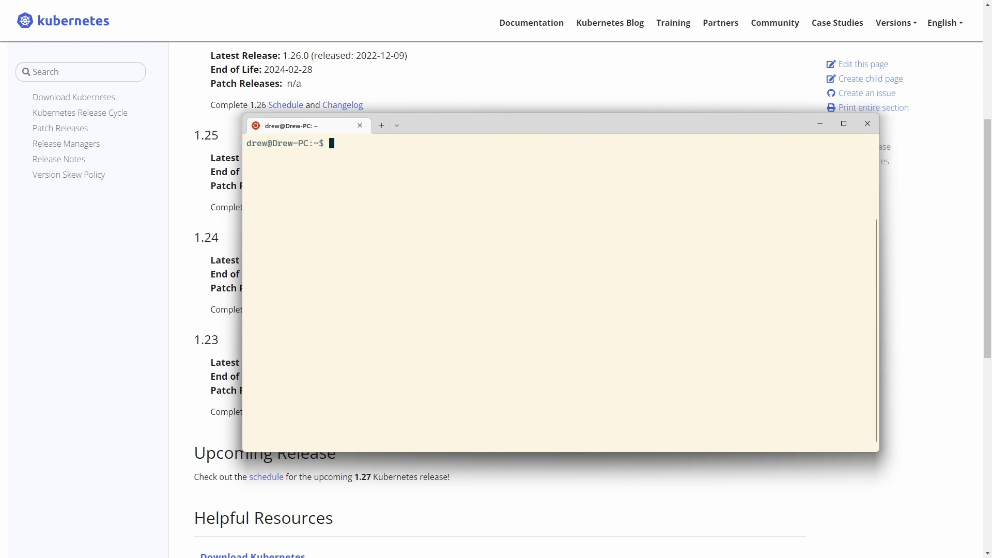
key("alt+Tab")
- Copy the kubectl.sha256 checksum curl command from the docs and run it in the terminal
scroll(320, 405, "down", 4)
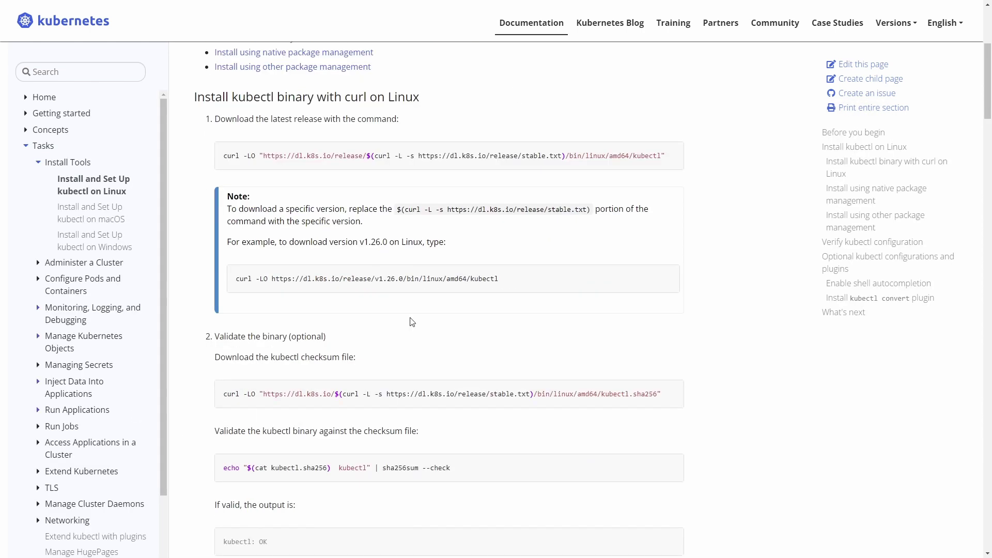
left_click_drag(223, 395, 663, 408)
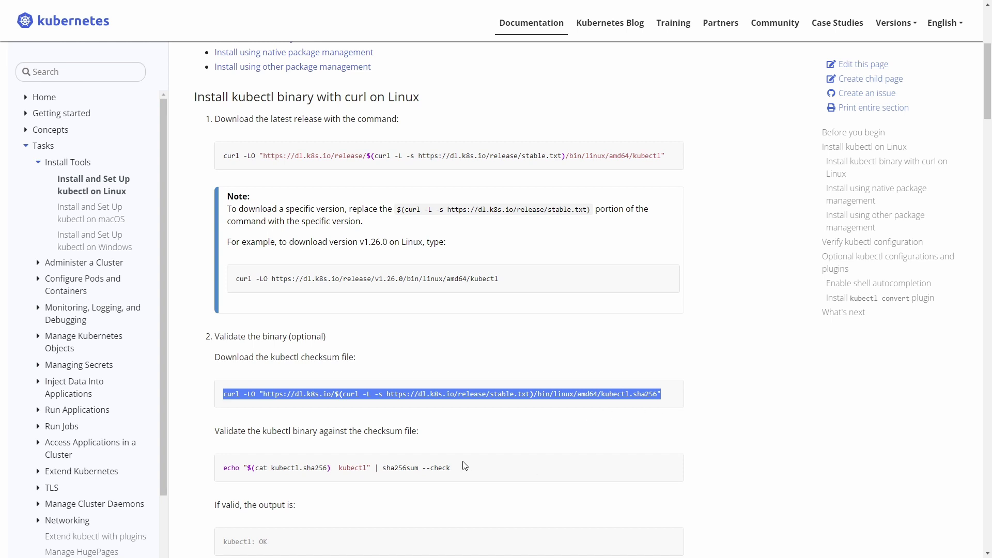
key("alt+Tab")
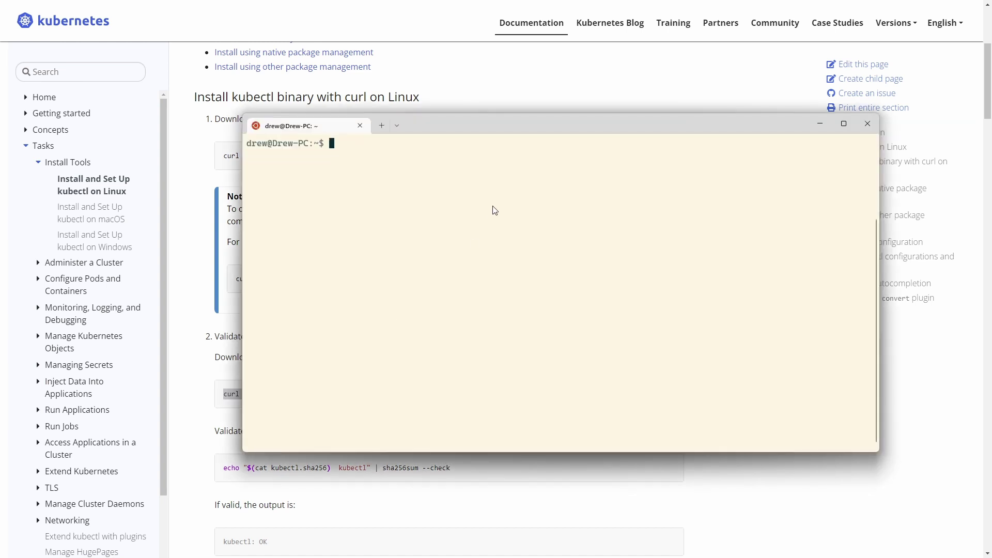
key("ctrl+v")
key("Return")
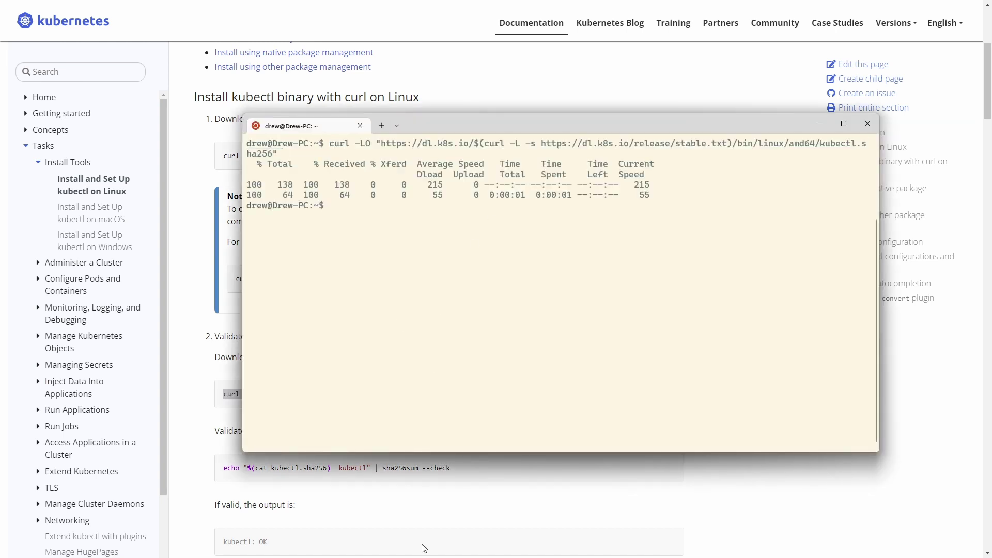
- Copy and run the echo | sha256sum --check command, getting kubectl: OK
key("alt+Tab")
left_click_drag(226, 471, 470, 479)
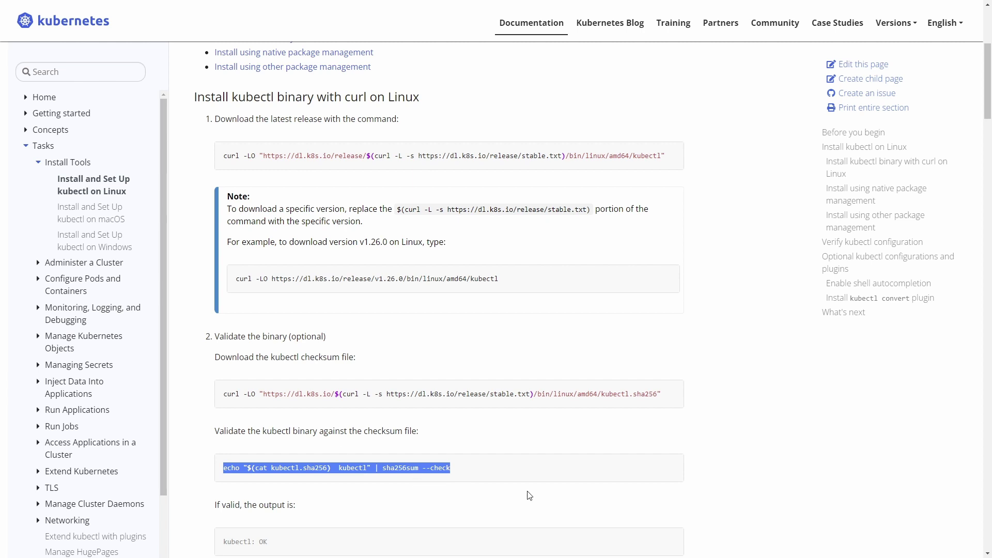
key("alt+Tab")
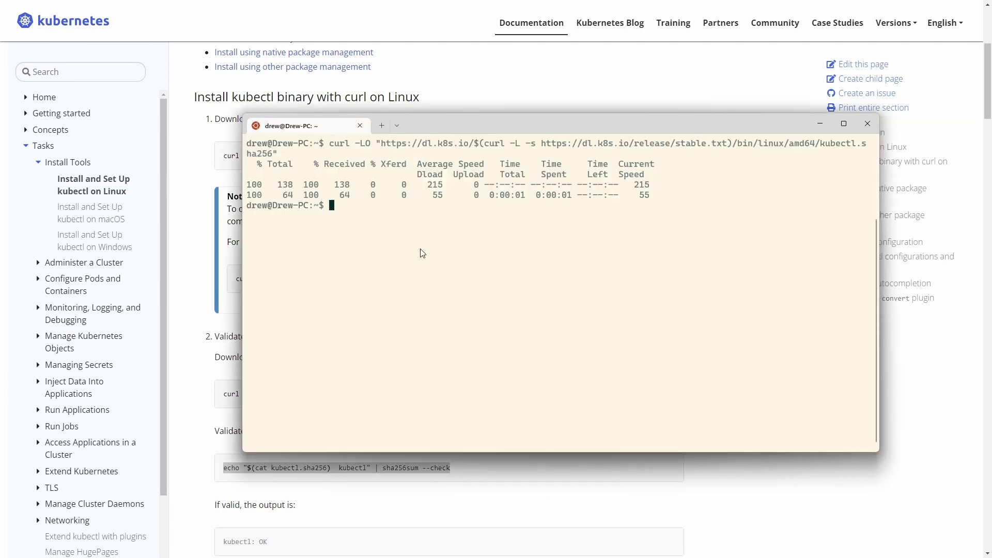
key("ctrl+v")
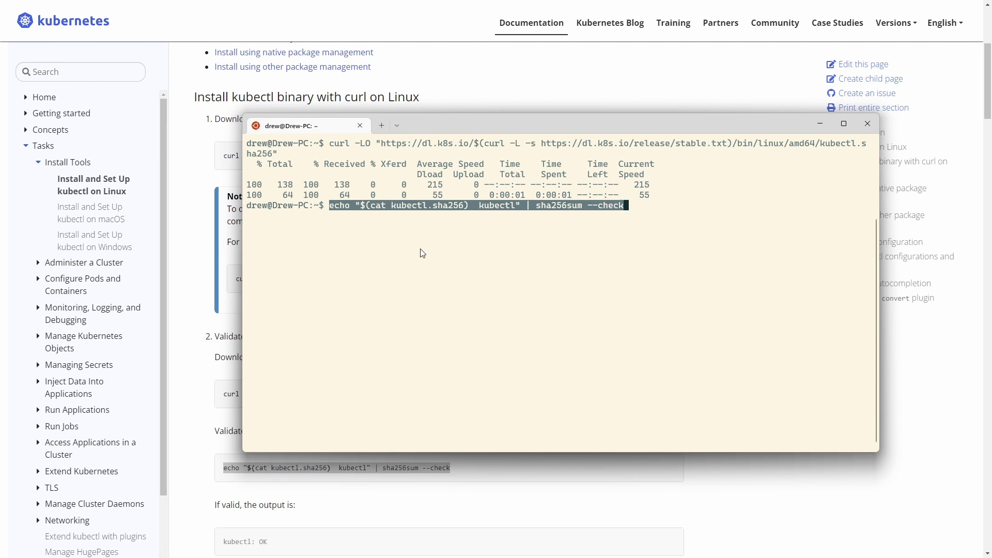
key("Return")
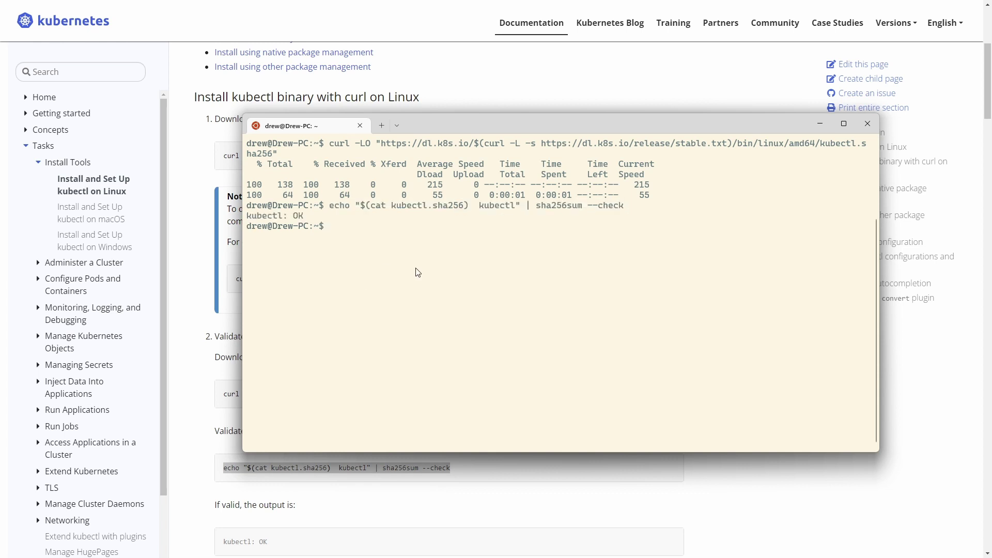
- Review the checksum URL and --check part, then read past the FAILED example to the sudo install step
left_click_drag(279, 154, 385, 147)
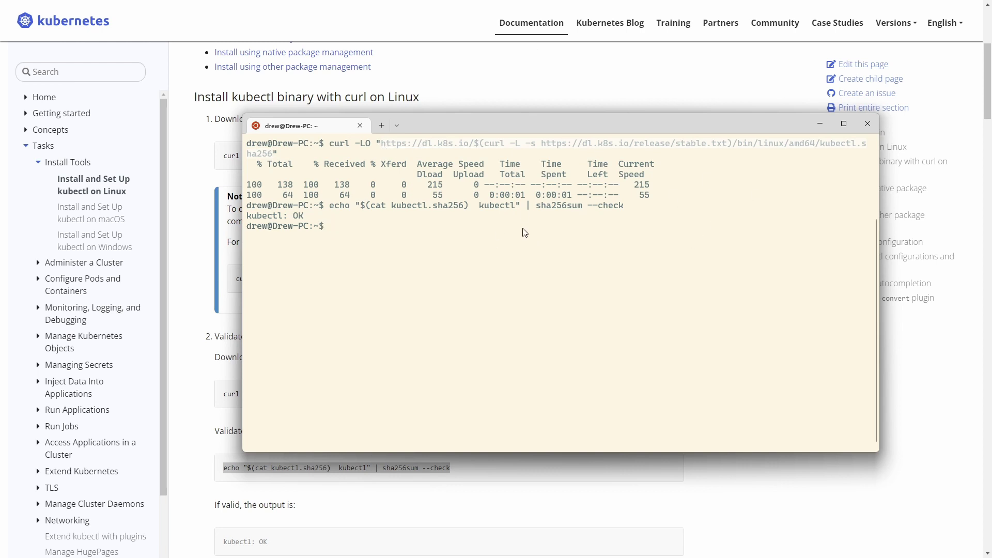
left_click_drag(634, 205, 518, 207)
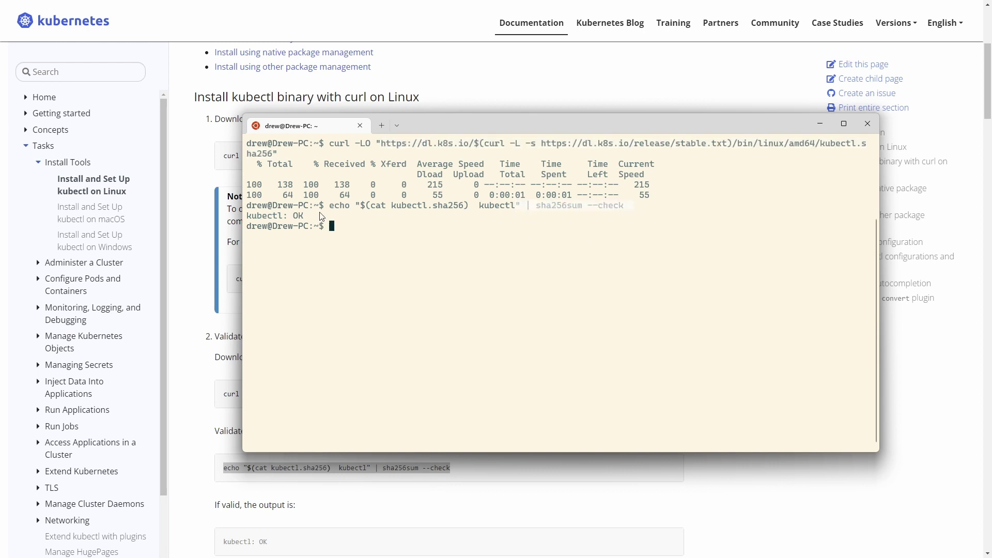
left_click(364, 227)
left_click(194, 420)
scroll(207, 428, "down", 4)
left_click_drag(449, 427, 219, 416)
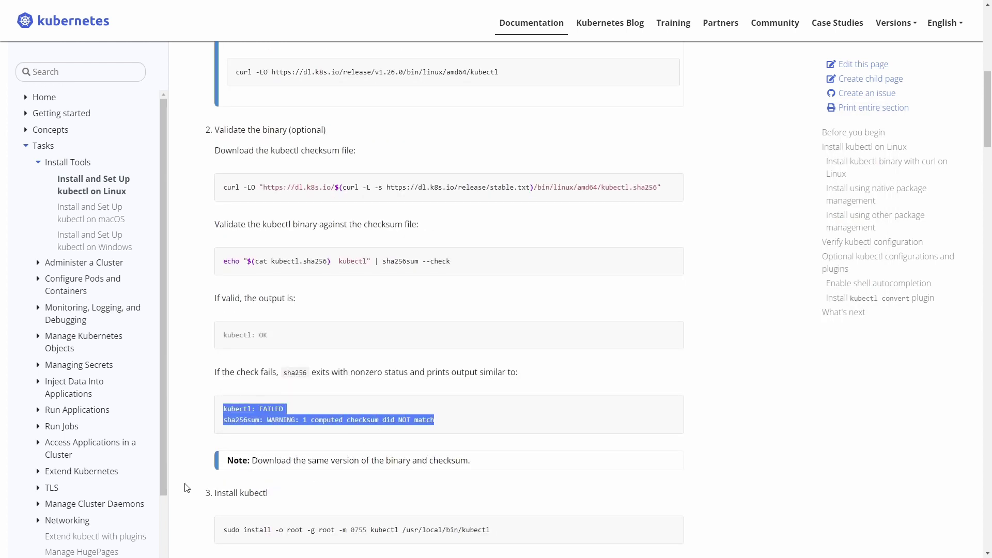
left_click(454, 518)
scroll(403, 508, "down", 2)
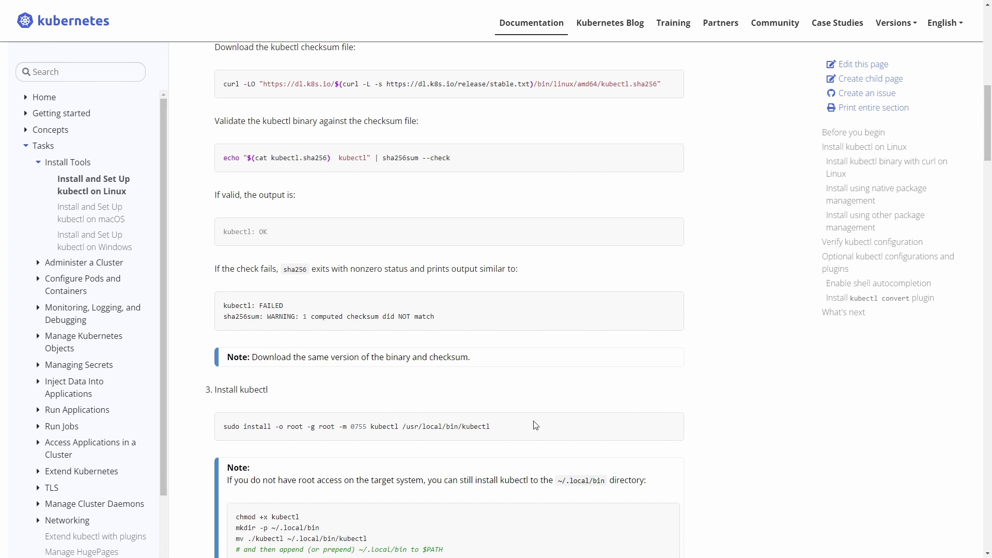
scroll(535, 424, "down", 2)
- Run sudo install -o root -g root -m 0755 kubectl /usr/local/bin/kubectl, entering the account password
left_click_drag(518, 329, 225, 335)
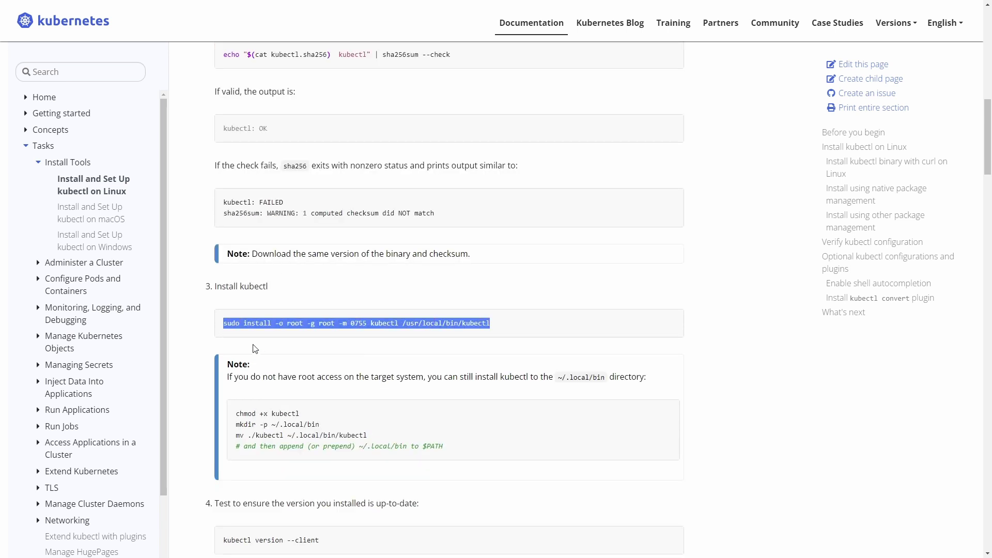
key("alt+Tab")
key("ctrl+v")
key("Return")
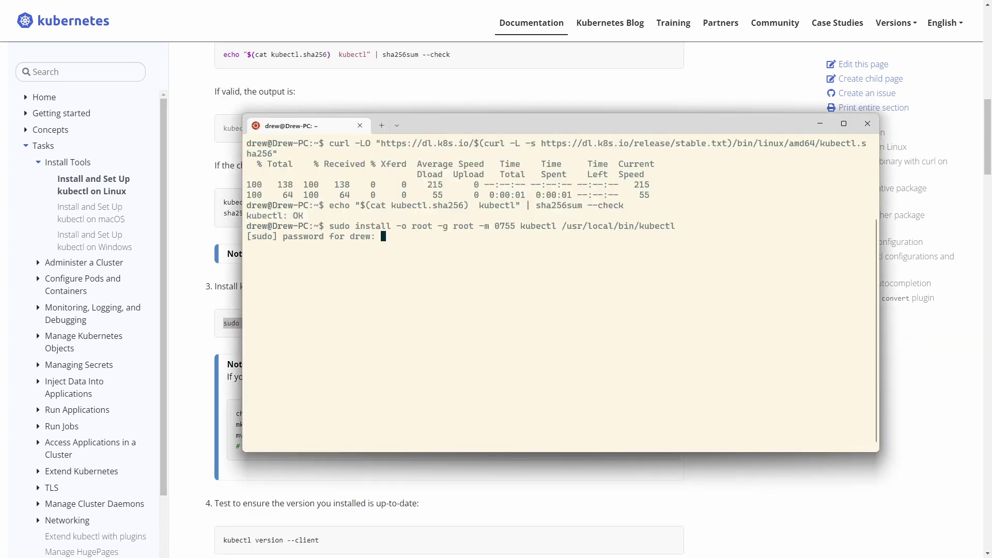
key("Return")
- Clear the screen and run ls /usr/local/bin/ to confirm kubectl is there
key("ctrl+l")
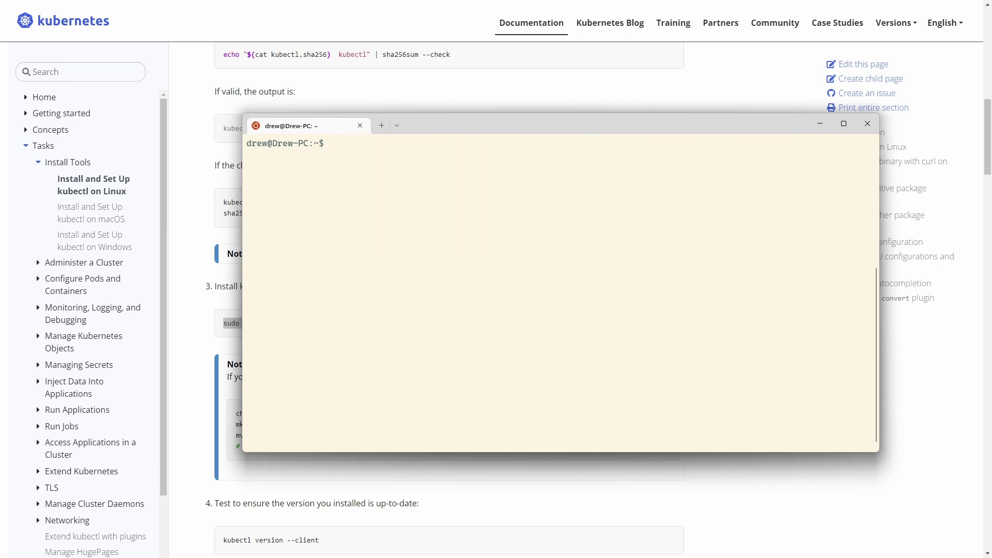
type("ls /usr/local/bin/")
key("Return")
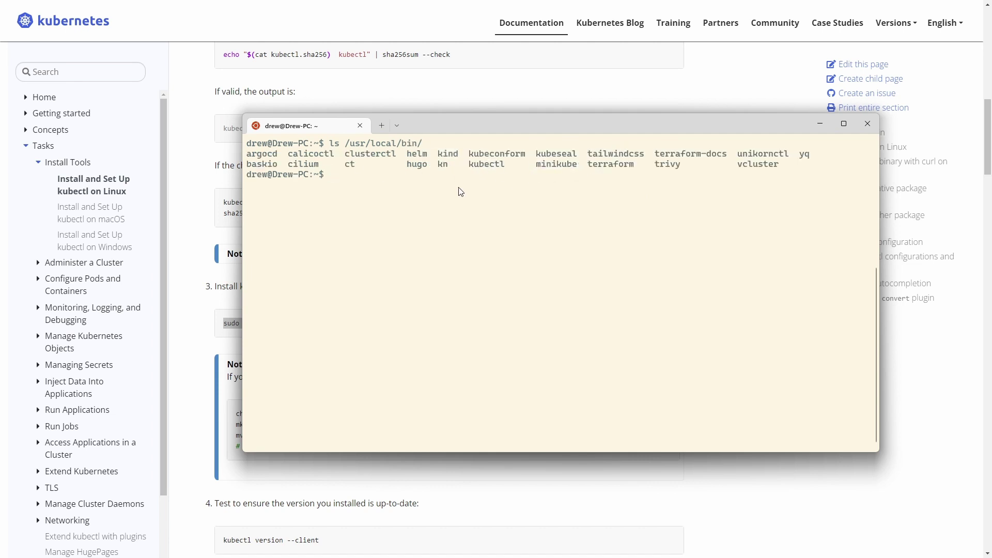
- Re-paste the install command to review it, then cancel it without running
key("ctrl+l")
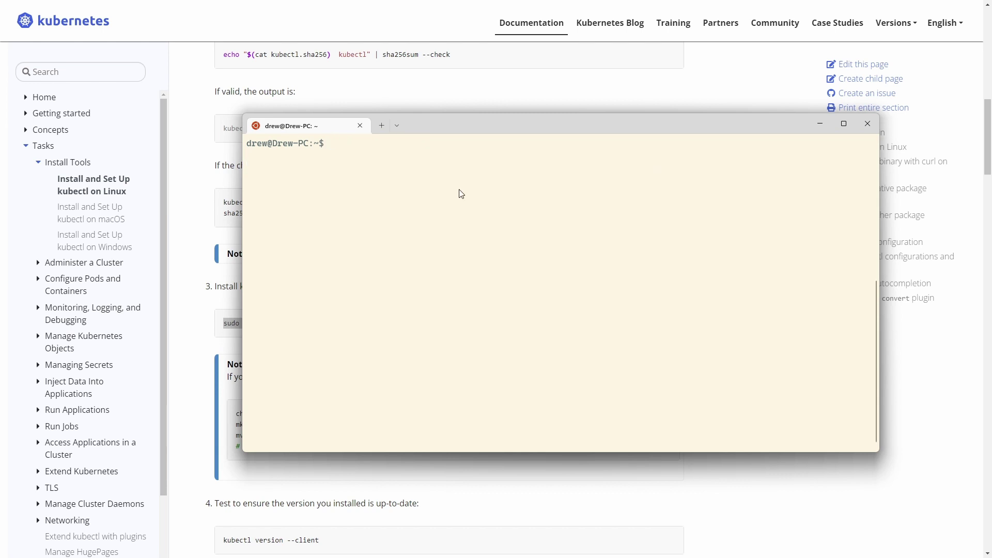
key("ctrl+v")
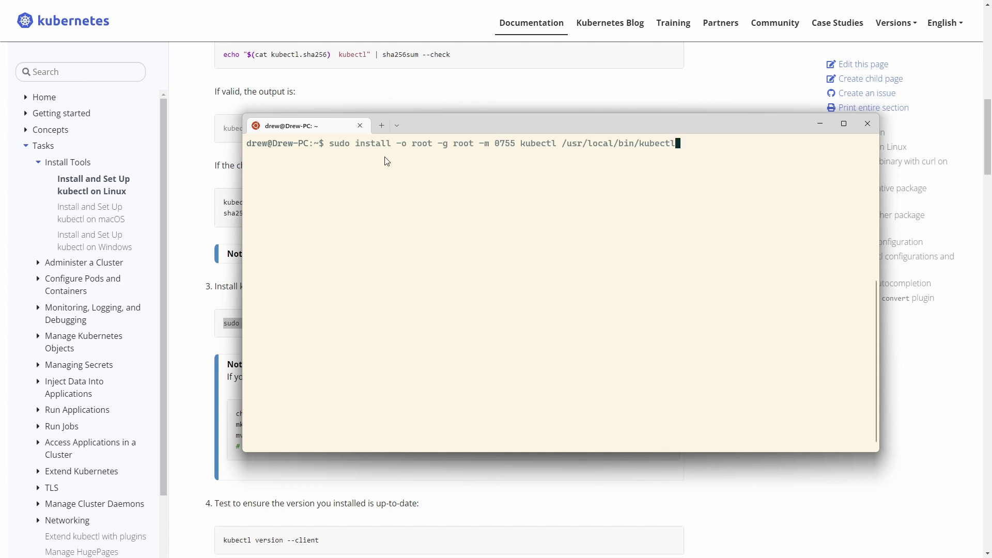
left_click_drag(356, 148, 673, 144)
left_click(601, 182)
scroll(550, 148, "up", 1)
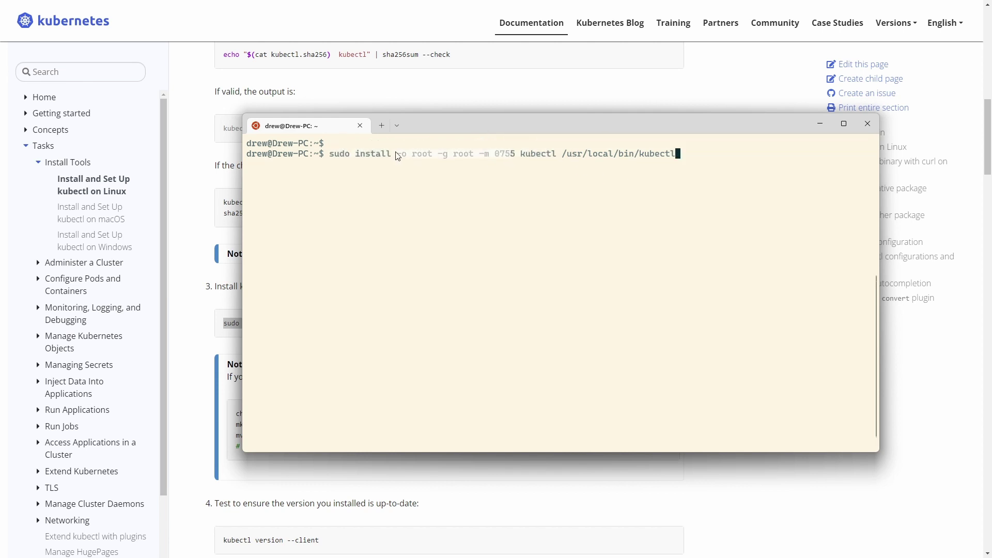
key("ctrl+c")
- Delete the downloaded kubectl file from the home folder with rm kubectl
type("rm ")
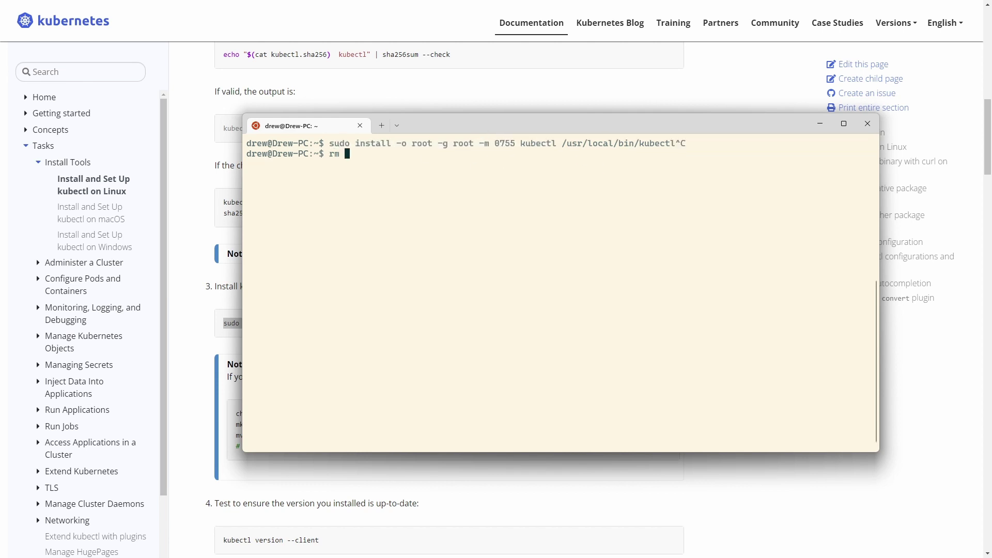
type("kubectl")
key("Return")
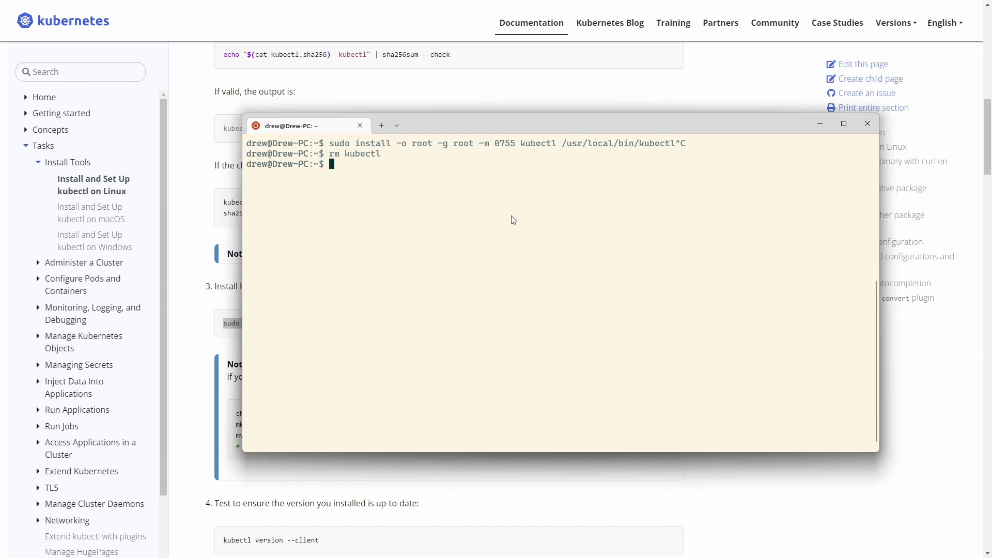
scroll(284, 504, "down", 2)
left_click(368, 475)
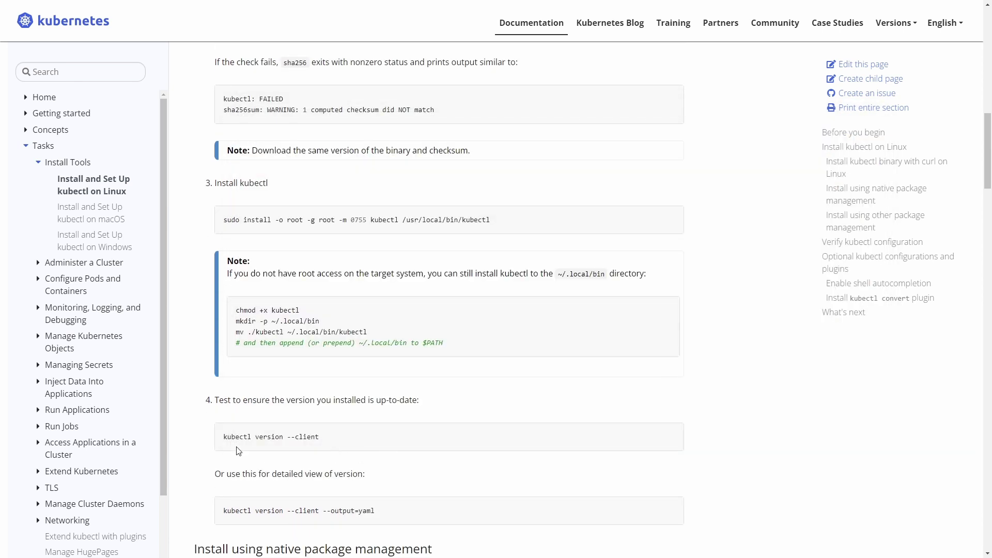
- Copy and run kubectl version --client, noting the deprecation warning in the output
scroll(274, 428, "down", 2)
left_click_drag(338, 338, 219, 338)
key("alt+Tab")
key("ctrl+v")
key("Return")
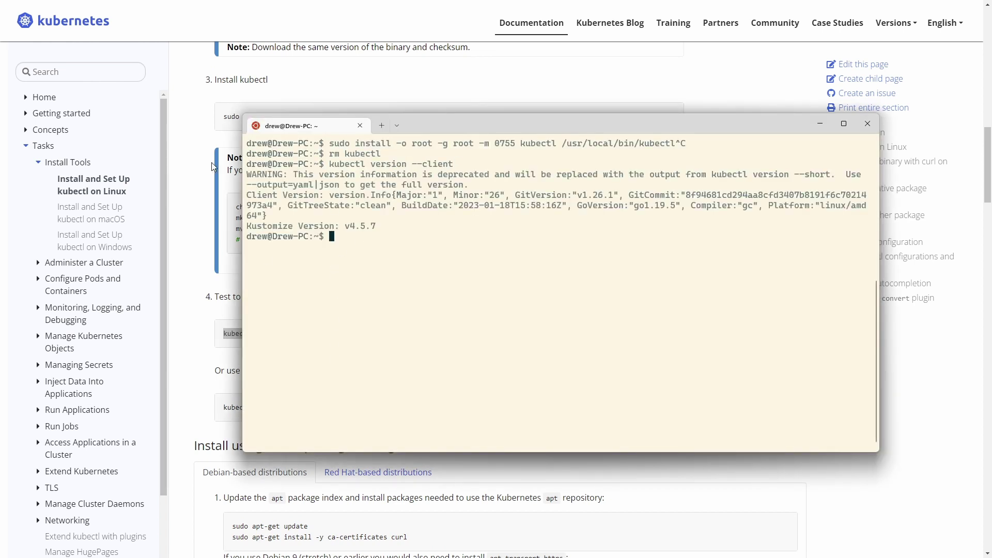
left_click_drag(426, 158, 554, 208)
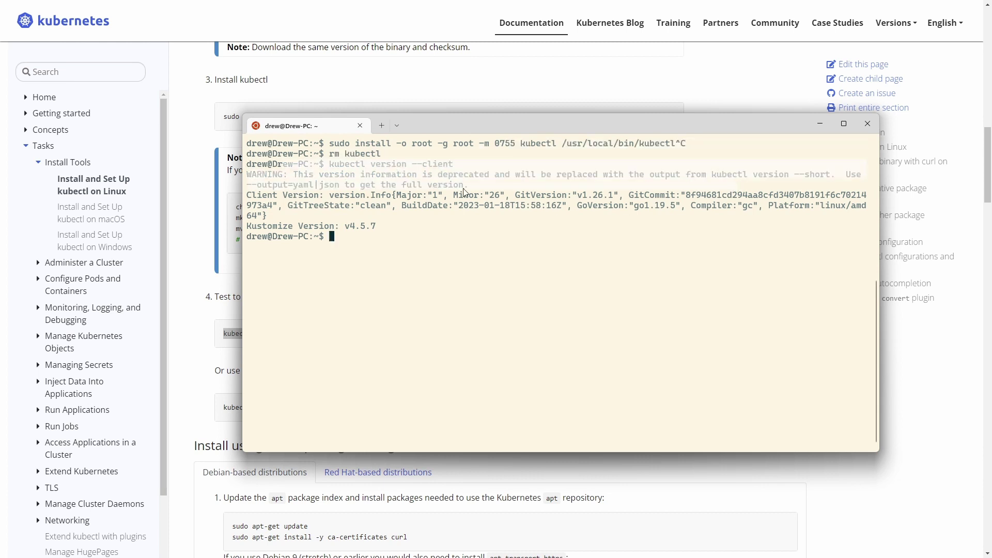
- Run kubectl version --client --output=yaml and copy the YAML output and buildDate showing v1.26.1
key("alt+Tab")
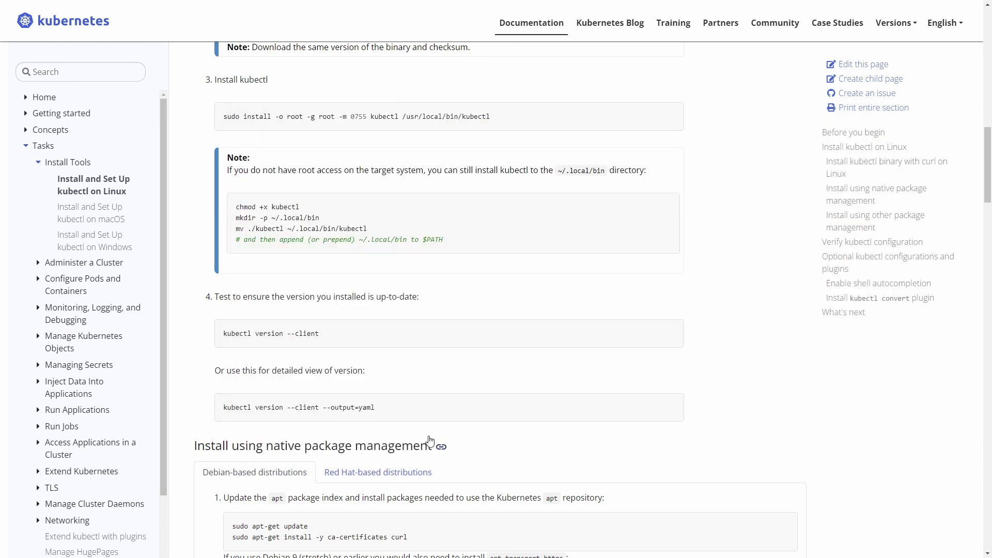
left_click_drag(383, 406, 222, 408)
key("ctrl+c")
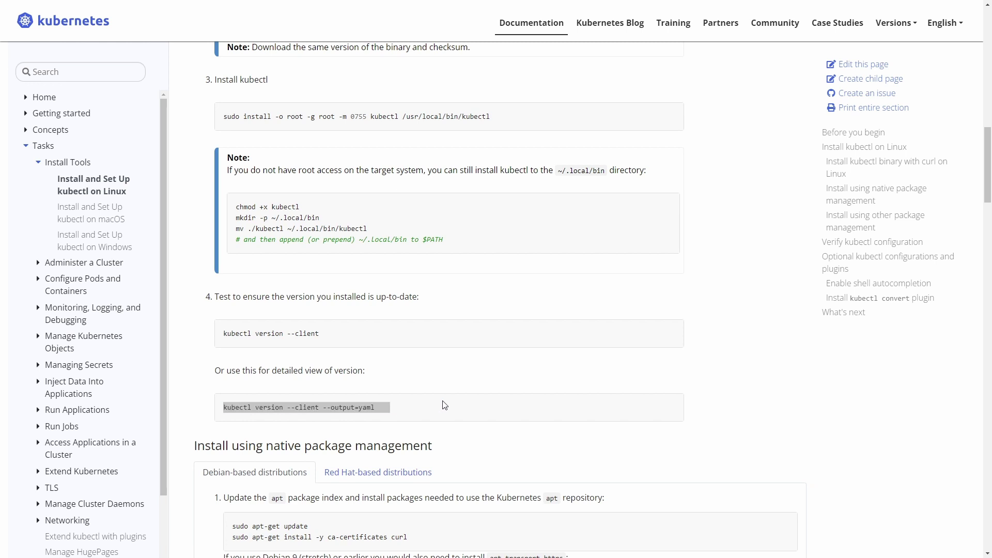
key("alt+Tab")
key("ctrl+v")
key("Return")
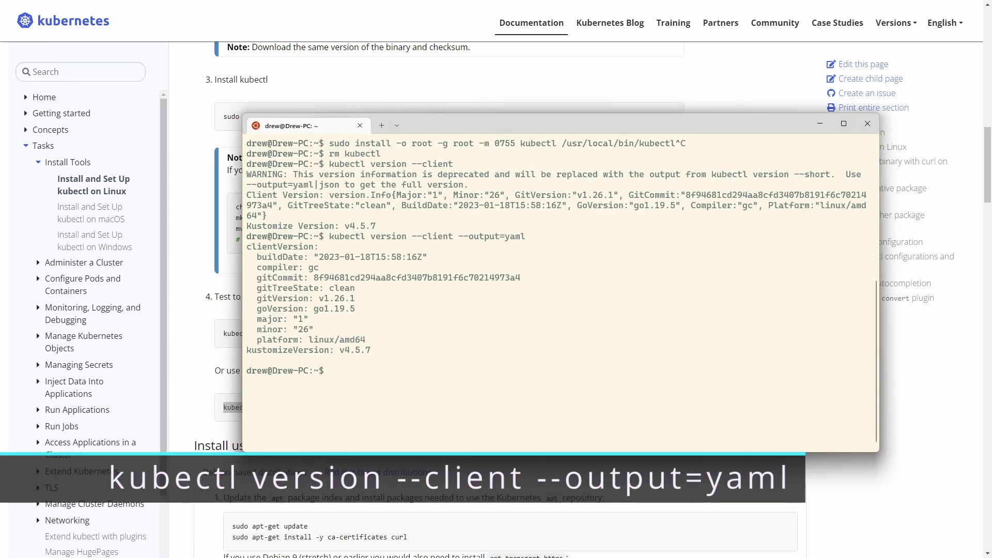
left_click_drag(246, 246, 371, 356)
key("ctrl+c")
left_click_drag(319, 256, 418, 261)
key("ctrl+c")
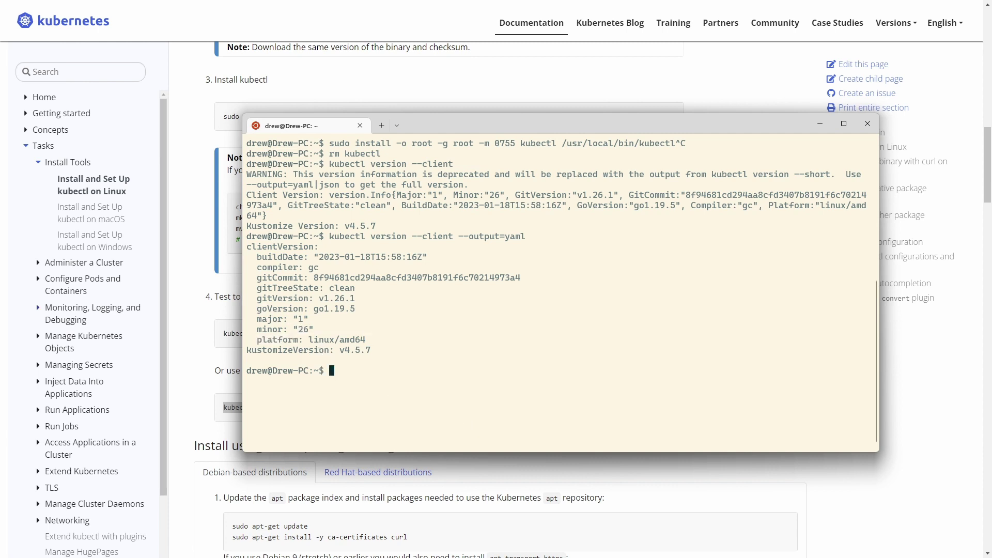
- Rerun kubectl version --output=yaml without --client, getting a connection-refused error
key("Up")
key("ctrl+Left")
key("ctrl+Left")
key("ctrl+Left")
key("BackSpace")
key("BackSpace")
key("Delete")
key("Delete")
key("Delete")
key("Delete")
key("Delete")
key("Delete")
key("Delete")
key("Return")
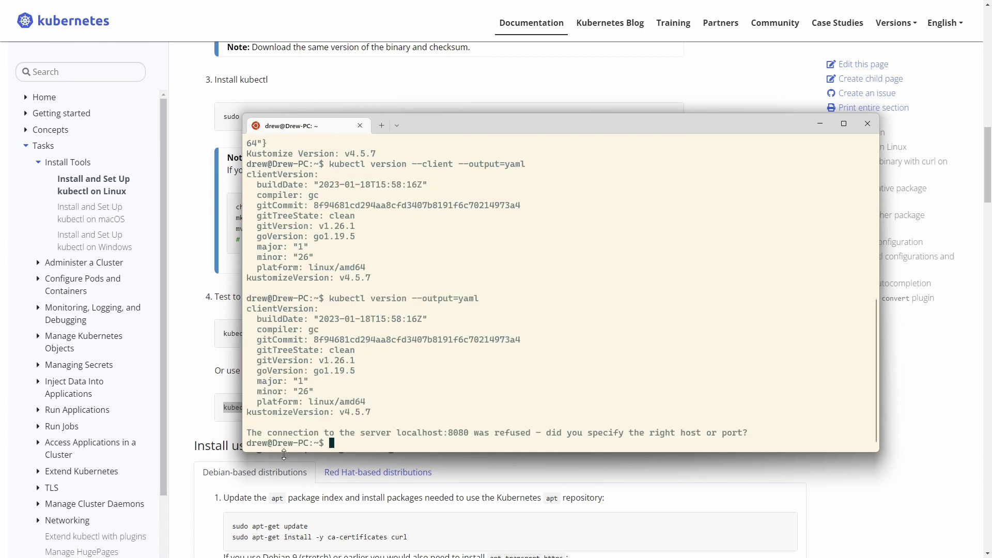
left_click_drag(284, 438, 743, 433)
right_click(741, 433)
- Run kubectl version --server --output=yaml, then clear the terminal screen
key("Up")
key("Up")
key("ctrl+Left")
key("ctrl+Left")
key("ctrl+Left")
key("alt+d")
type("server")
key("Return")
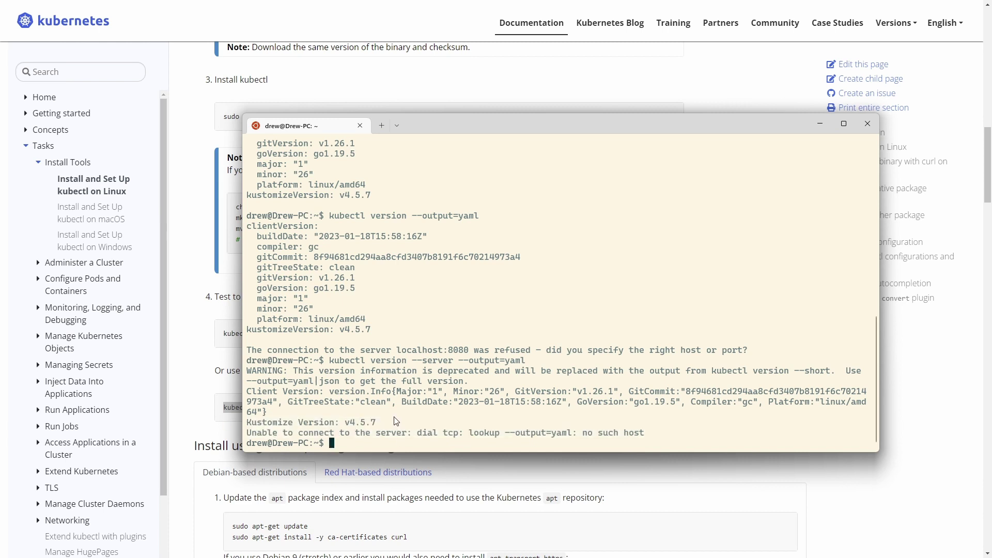
key("ctrl+l")
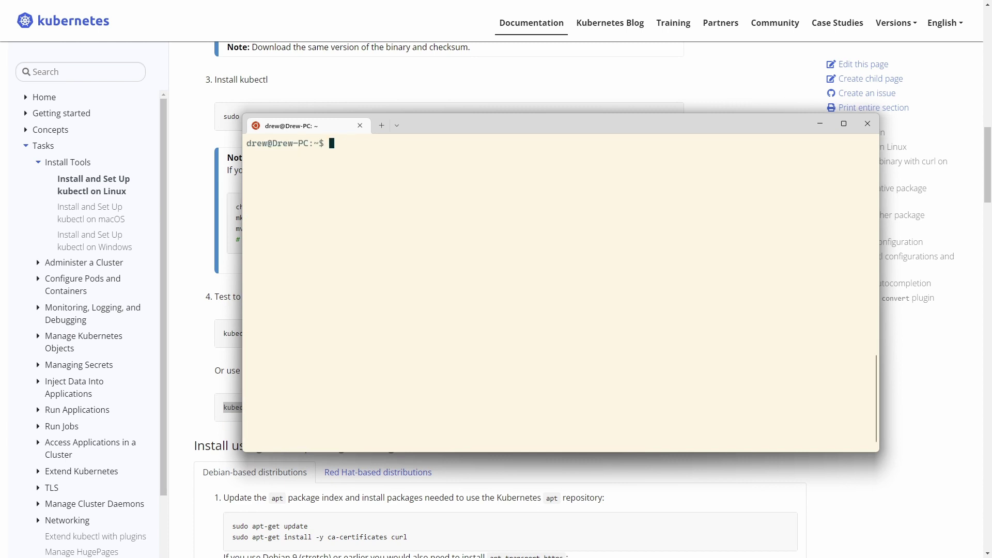
- Hide the terminal, open 'View kind Quick Start Guide' and jump to Installing From Release Binaries (v0.17.0)
key("ctrl+d")
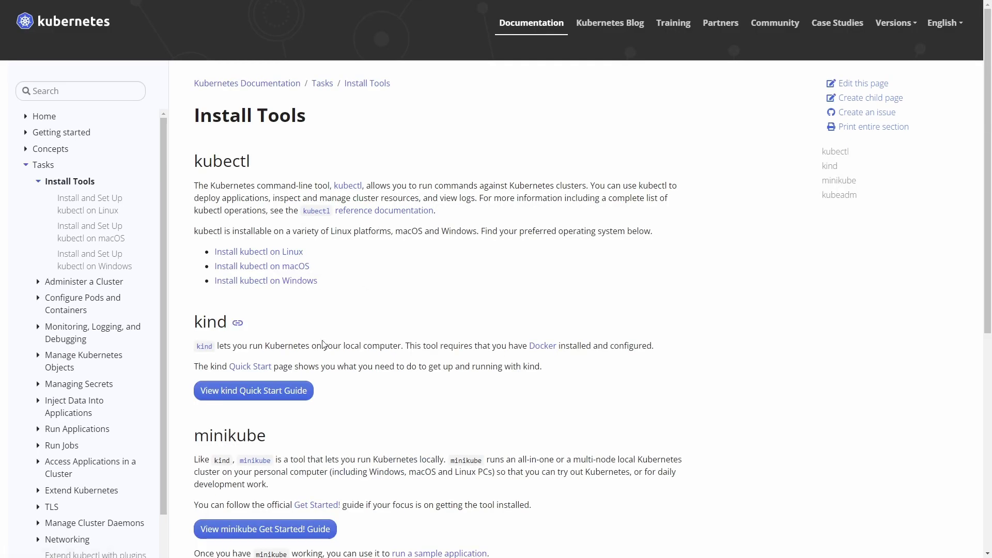
scroll(294, 356, "down", 1)
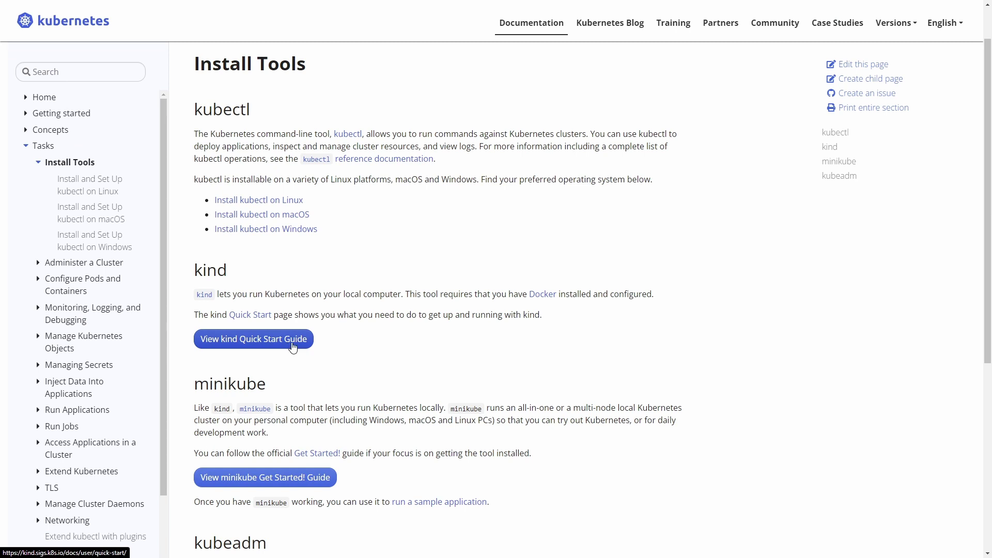
left_click(292, 345)
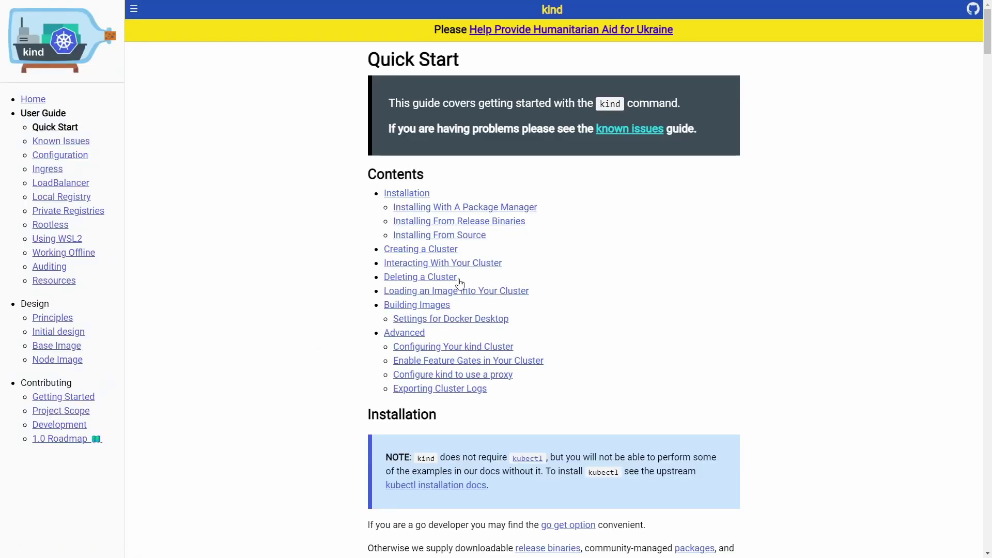
left_click(476, 223)
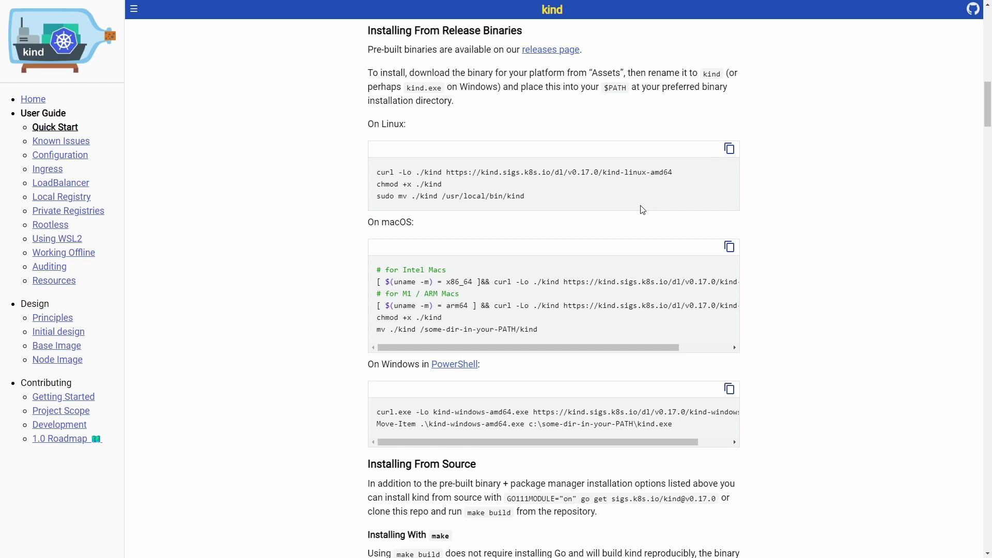
- Download the kind v0.17.0 Linux binary with the docs' curl command
left_click_drag(672, 173, 376, 178)
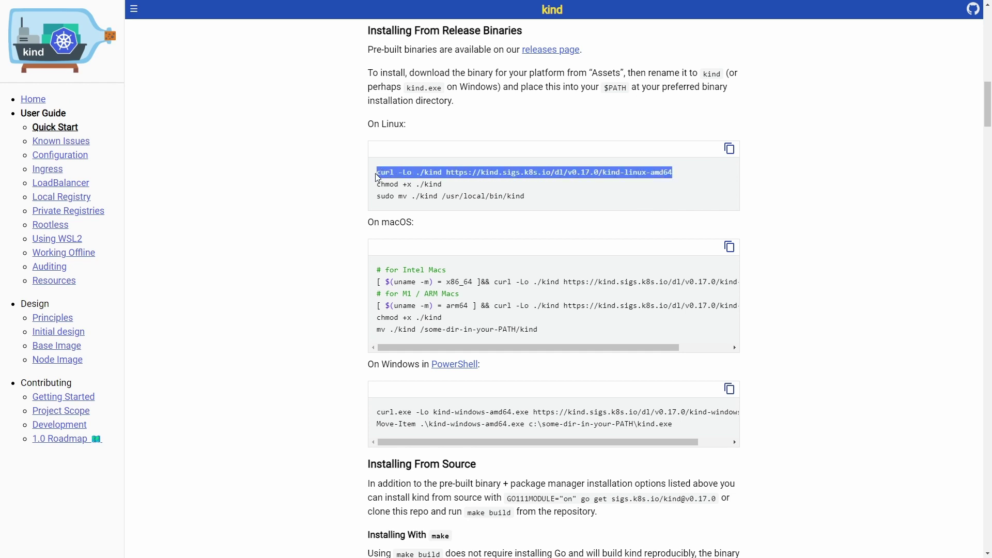
key("ctrl+c")
key("alt+Tab")
right_click(395, 221)
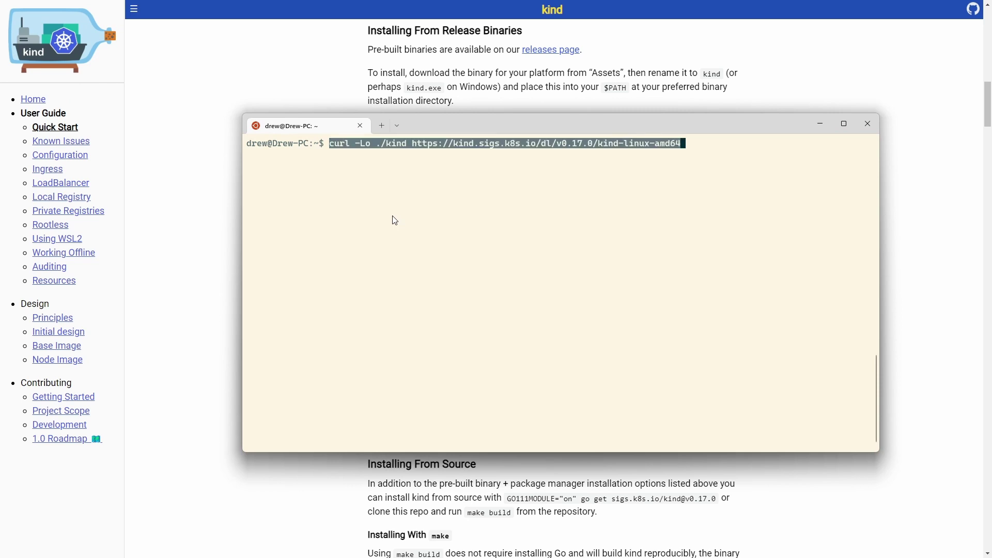
key("Return")
- Make the downloaded kind file executable with the chmod line
key("alt+Tab")
left_click(448, 192)
left_click_drag(442, 184, 380, 184)
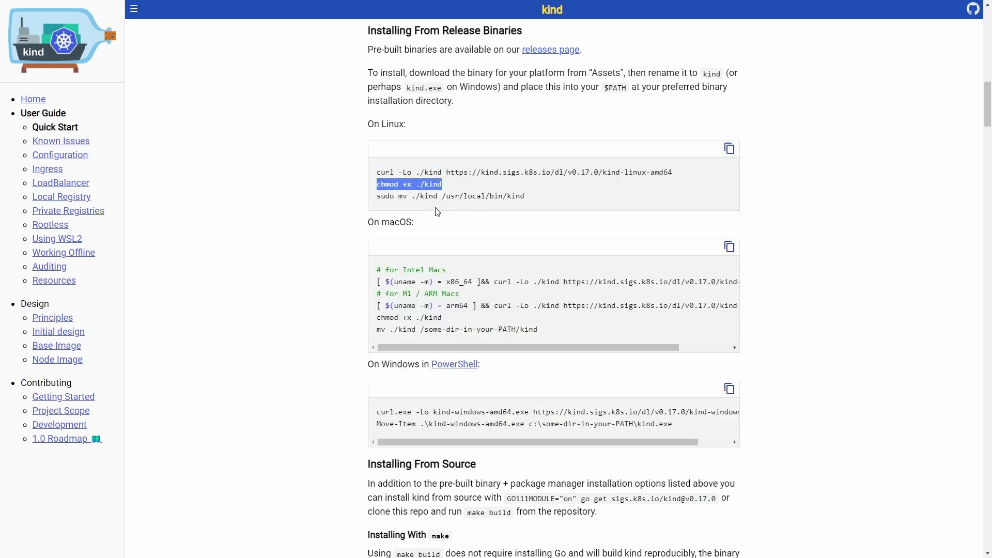
key("ctrl+c")
key("alt+Tab")
right_click(513, 232)
key("Return")
- Move kind into /usr/local/bin with the sudo mv line
key("alt+Tab")
left_click_drag(524, 196, 377, 197)
key("ctrl+c")
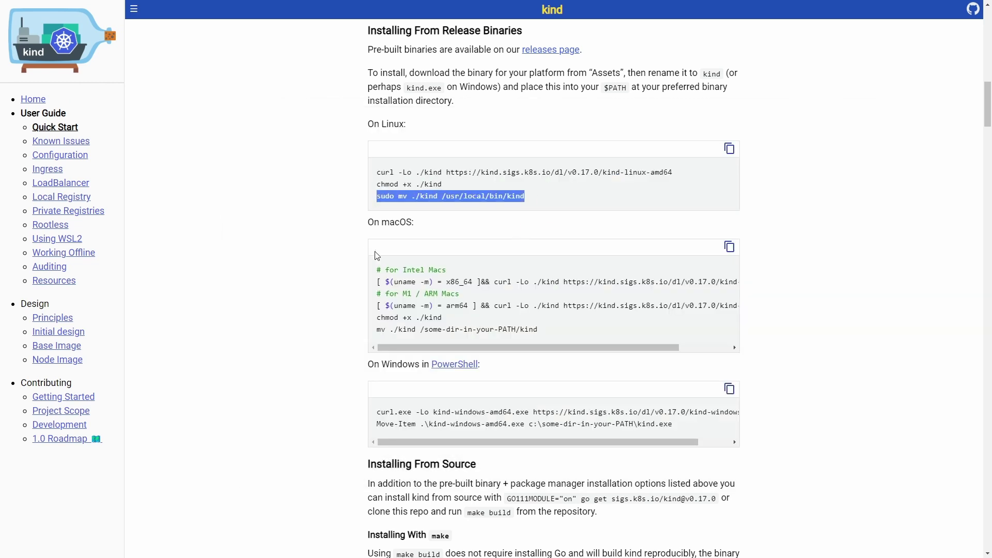
key("alt+Tab")
right_click(377, 243)
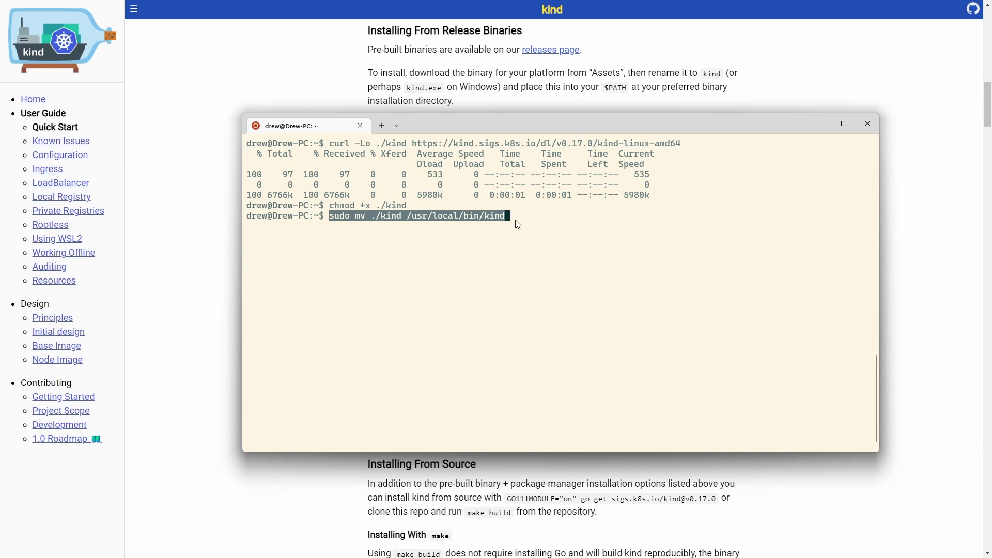
key("Return")
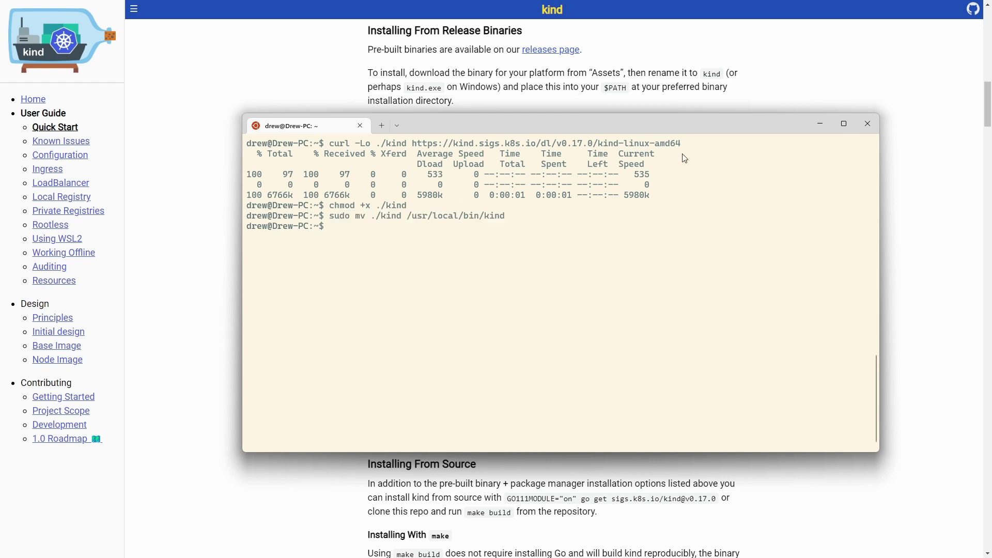
- Confirm kind reports v0.17.0, then return to the Install Tools page
left_click(650, 102)
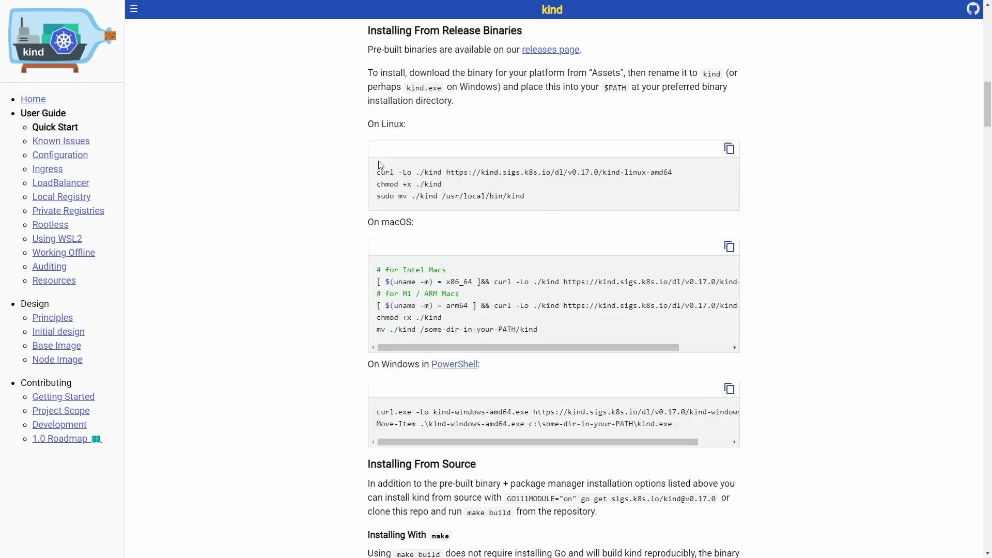
key("alt+Tab")
type("k")
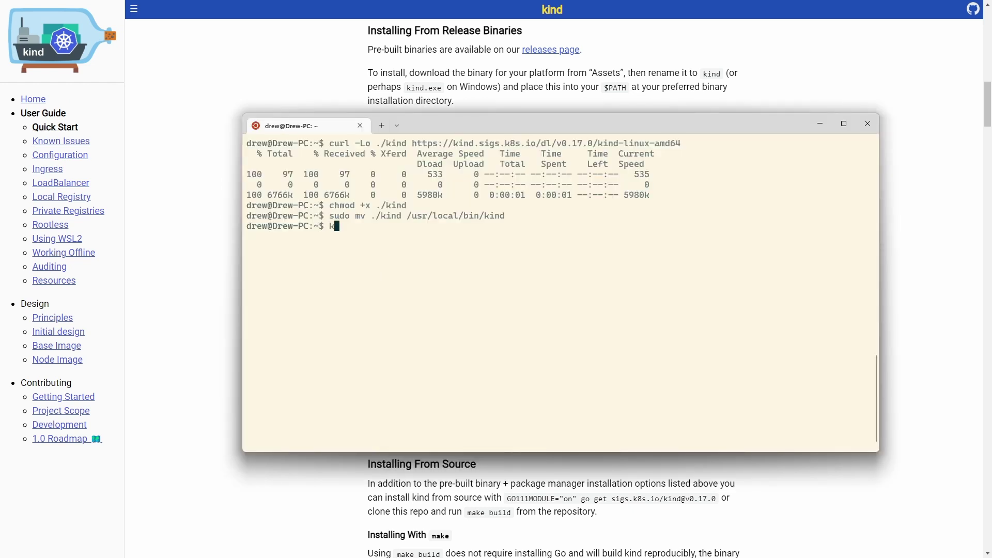
type("ind version")
key("Return")
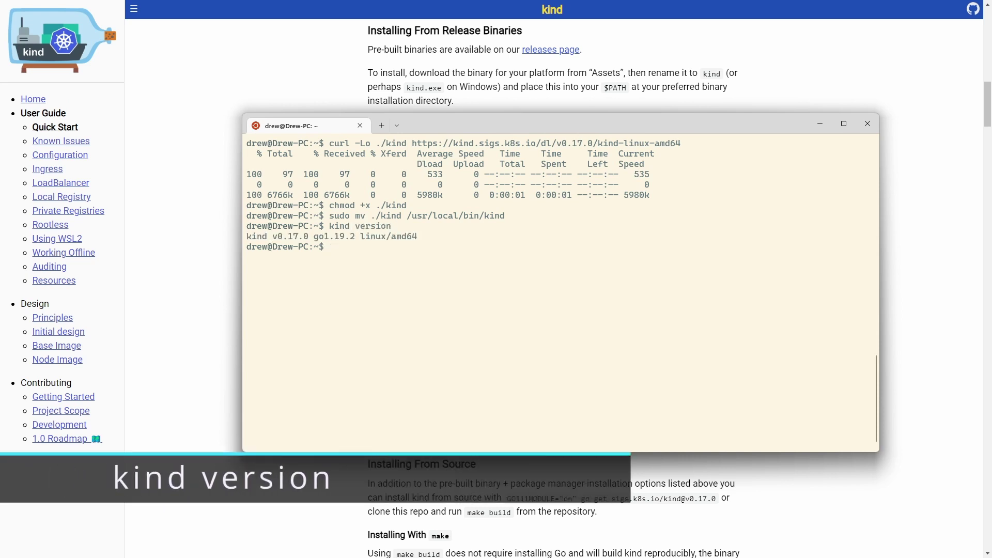
key("alt+Left")
key("alt+Left")
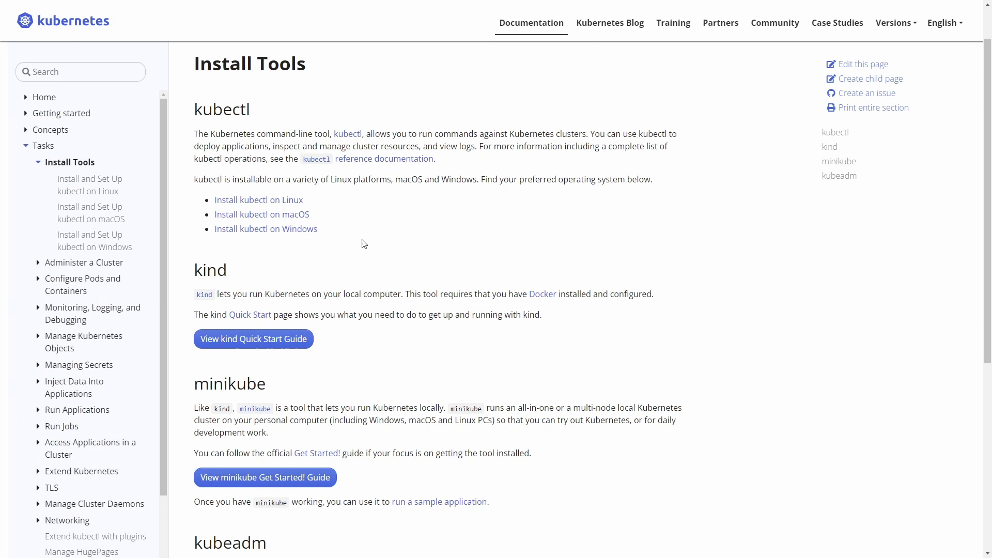
- On minikube start, select Linux, x86-64 and the Binary download installer
left_click(288, 476)
left_click(324, 339)
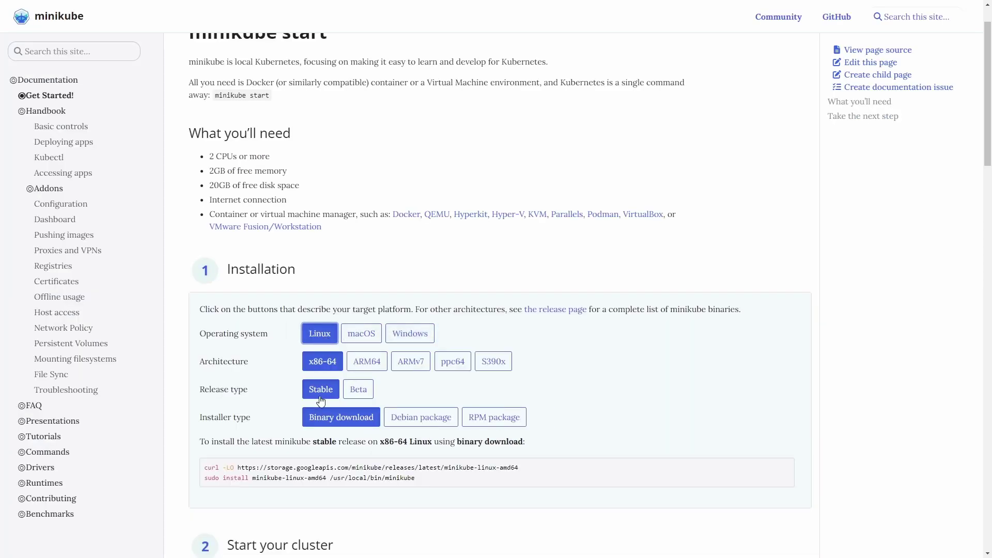
left_click(331, 365)
scroll(540, 234, "down", 3)
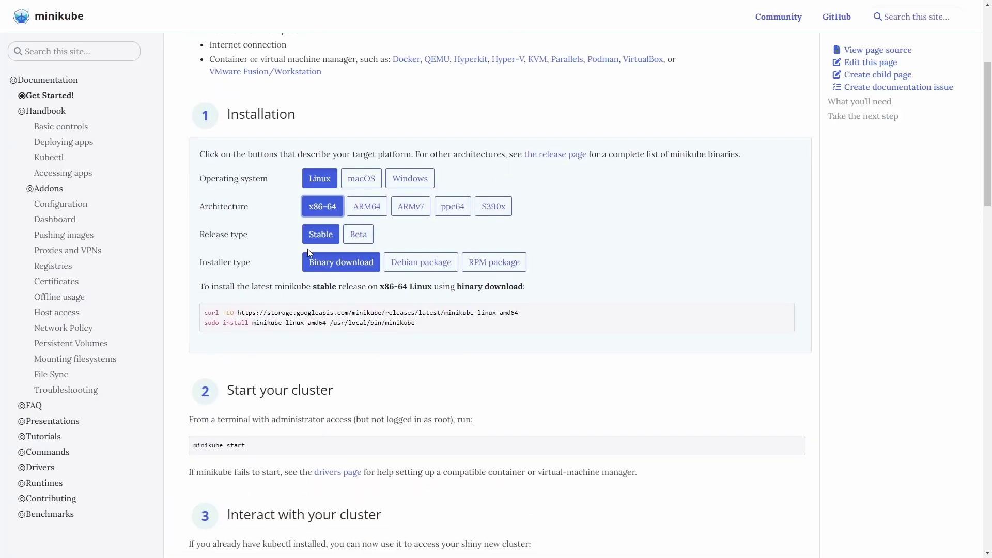
left_click(366, 263)
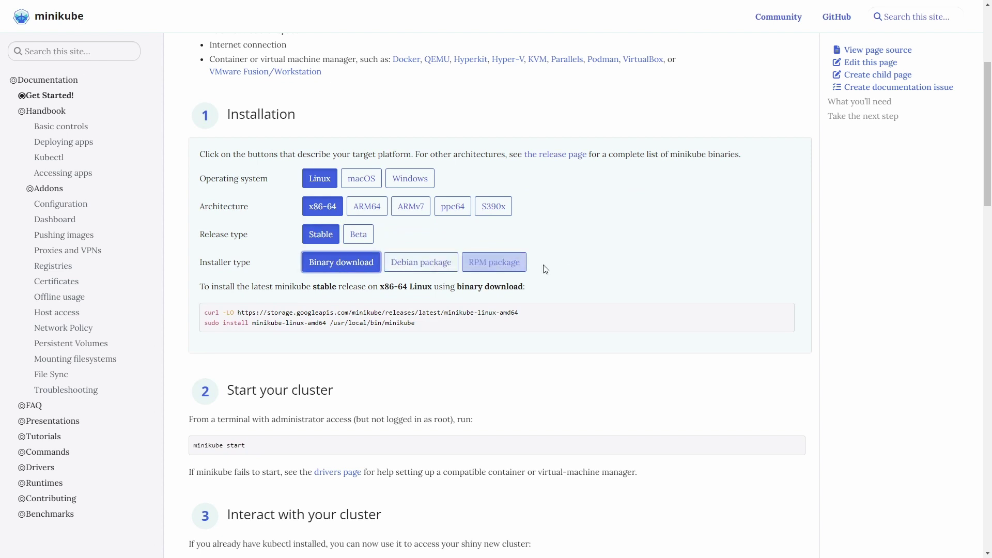
- Download the minikube Linux binary with the curl command in the terminal
left_click_drag(523, 313, 204, 313)
left_click_drag(427, 326, 203, 322)
key("ctrl+alt+t")
key("ctrl+v")
key("Return")
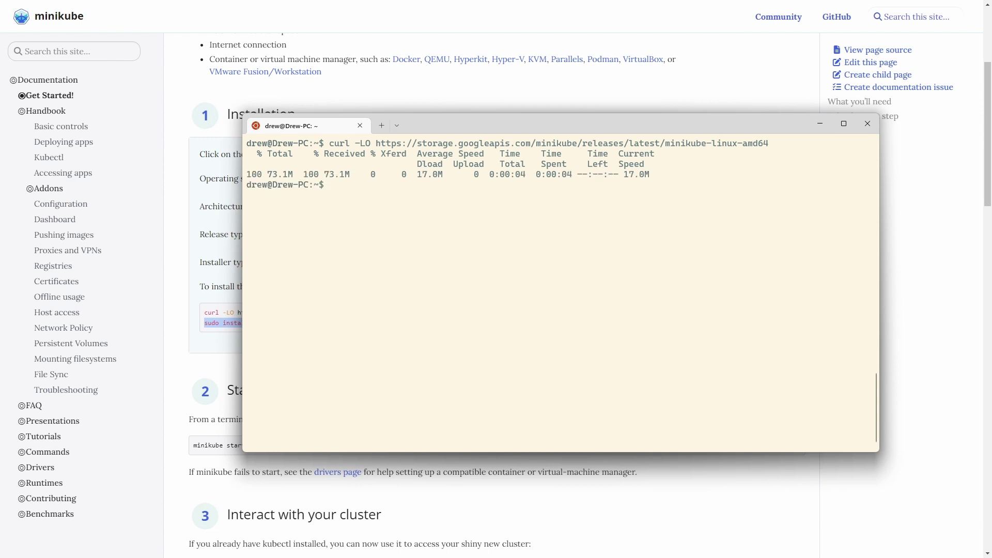
- Make the minikube binary executable with chmod +x
type("chmod +x minik")
key("Tab")
key("Return")
- Move minikube to /usr/local/bin/minikube, retrying with sudo after the first attempt fails
key("Up")
key("Home")
key("ctrl+Right")
key("ctrl+Right")
key("ctrl+w")
key("ctrl+w")
type("mv")
key("End")
type("/usr/local/")
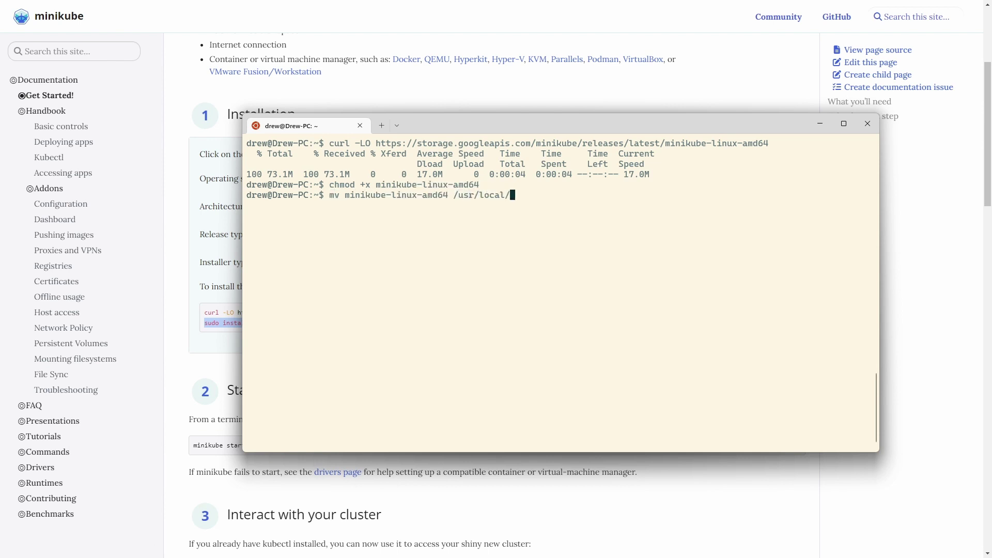
type("bin/minikube")
key("Return")
key("Up")
key("Home")
type("sudo")
key("Return")
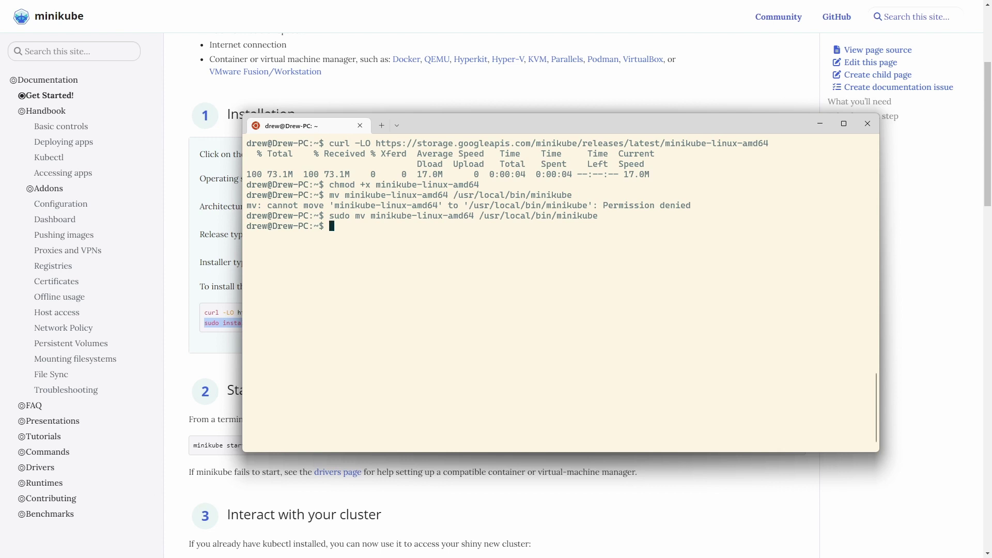
- Check that minikube reports version v1.28.0
type("minikube --")
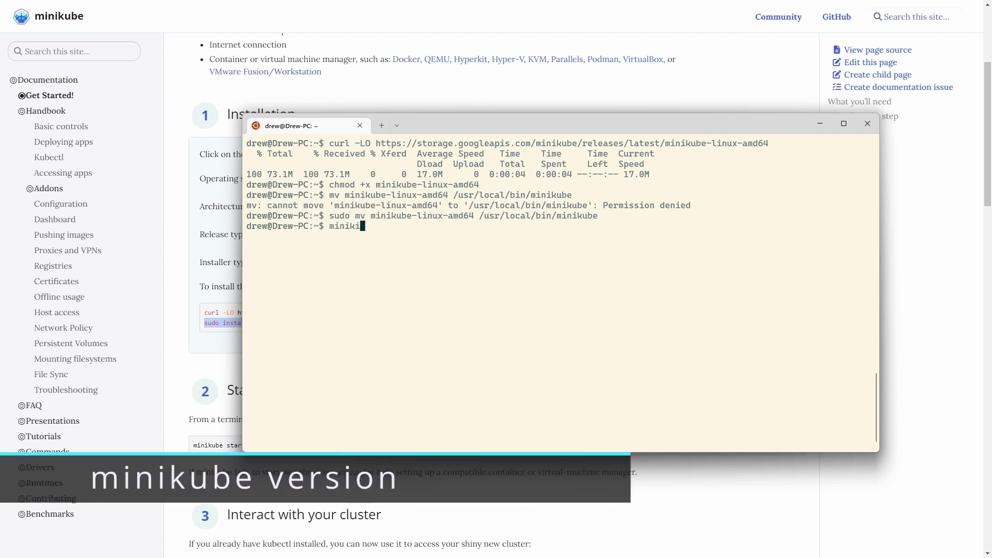
type("version")
key("Return")
type("minikube version")
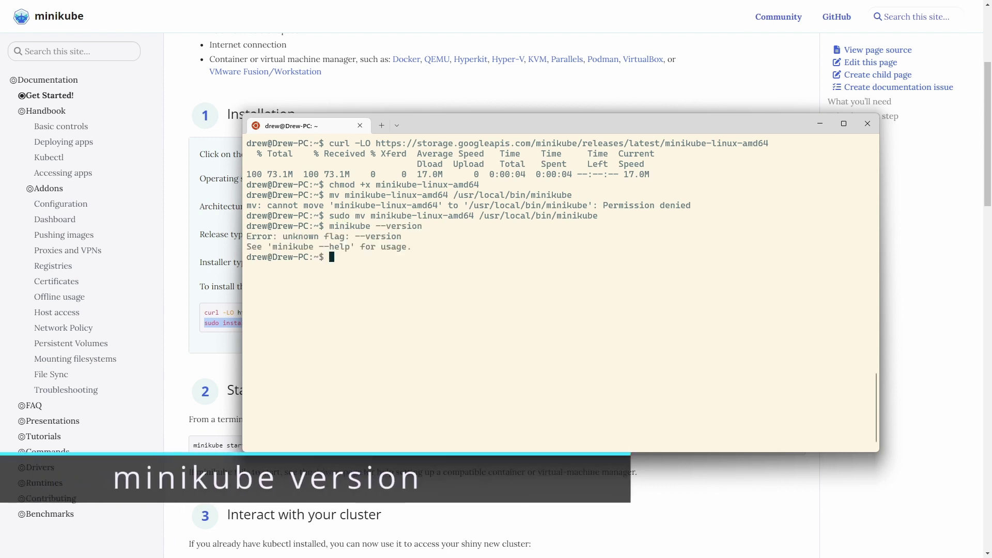
key("Return")
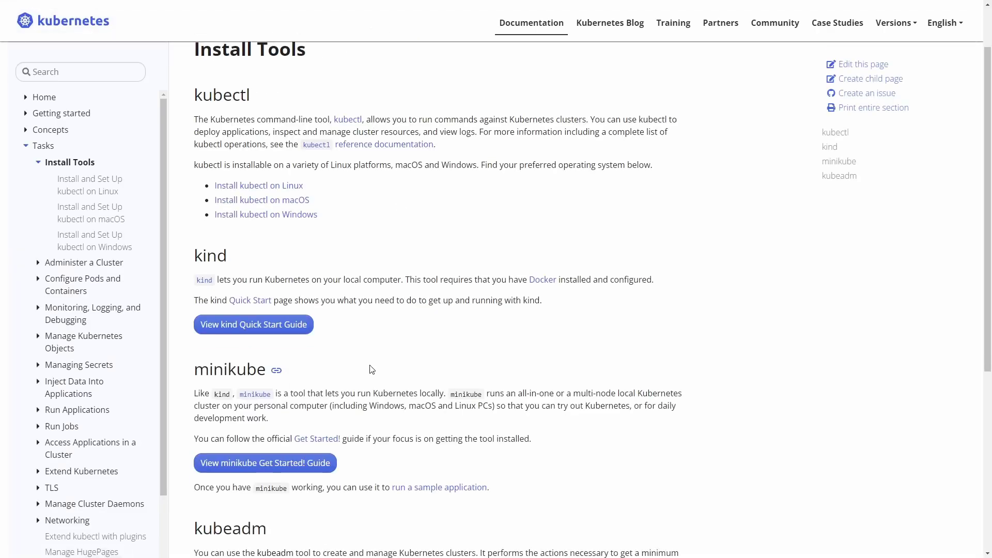
- Read through the Install Tools overview, including the kubeadm section
scroll(372, 369, "down", 5)
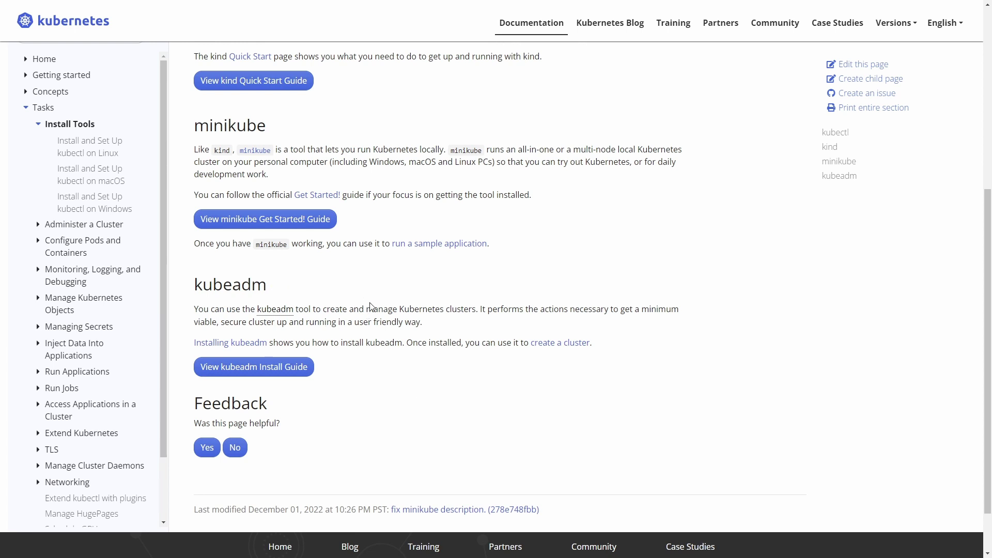
scroll(369, 302, "up", 2)
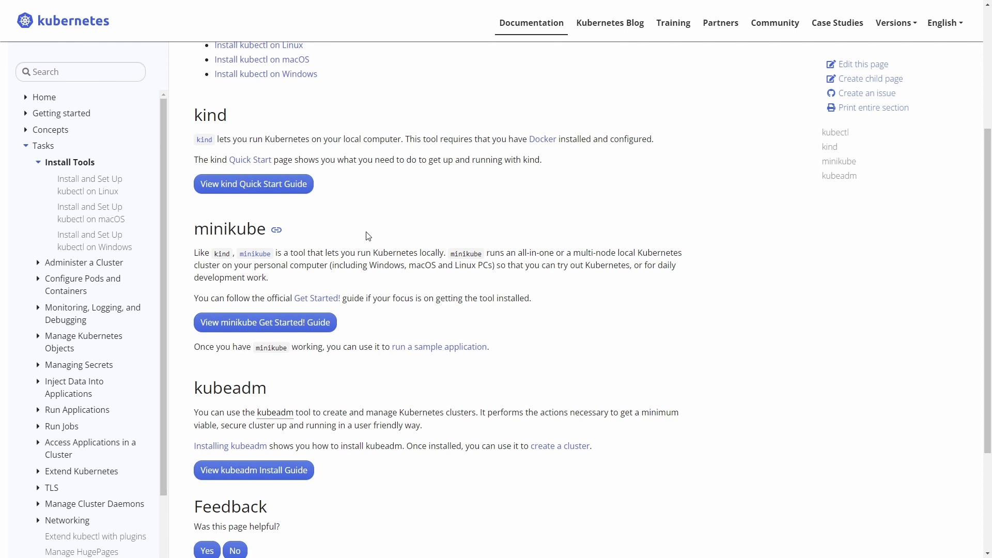
scroll(368, 236, "down", 3)
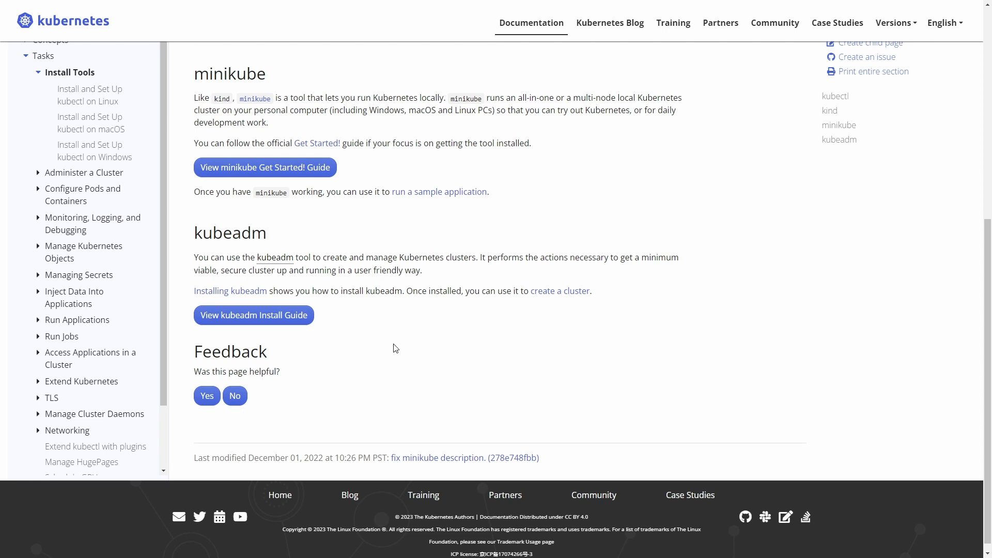
left_click_drag(383, 340, 192, 235)
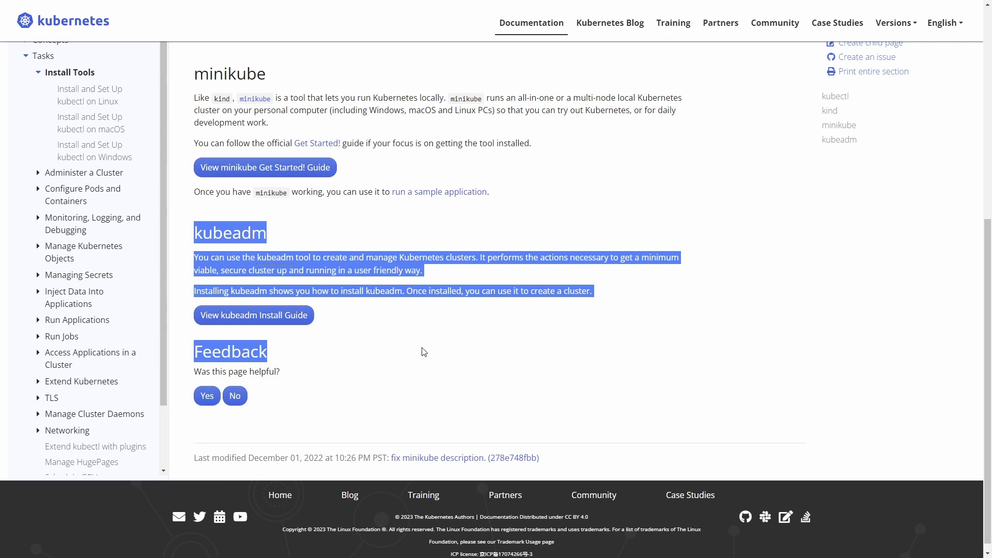
left_click(332, 359)
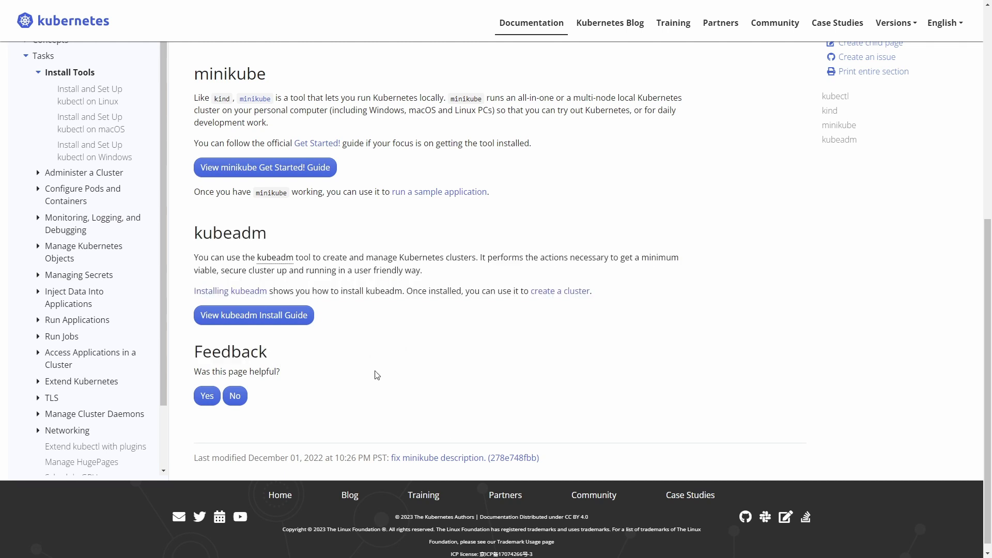
scroll(376, 385, "up", 7)
scroll(396, 309, "down", 3)
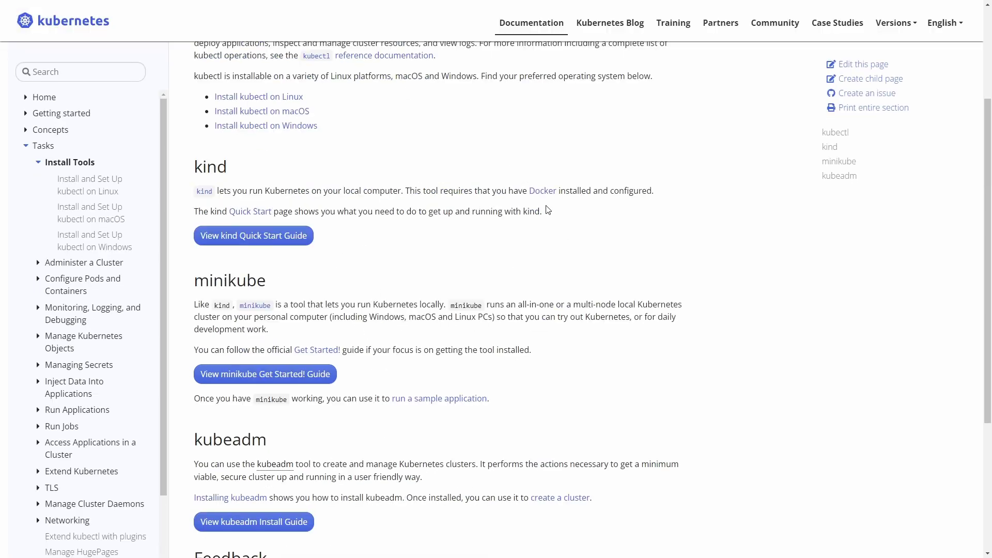
- Follow the Docker prerequisite link in the kind section to Get Docker
left_click_drag(567, 219, 215, 191)
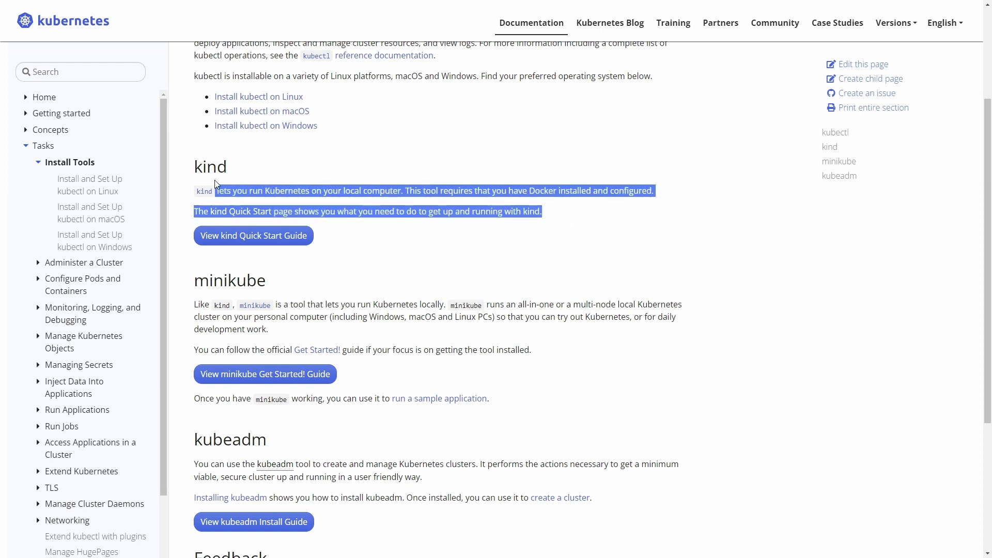
left_click_drag(440, 350, 240, 303)
left_click(302, 336)
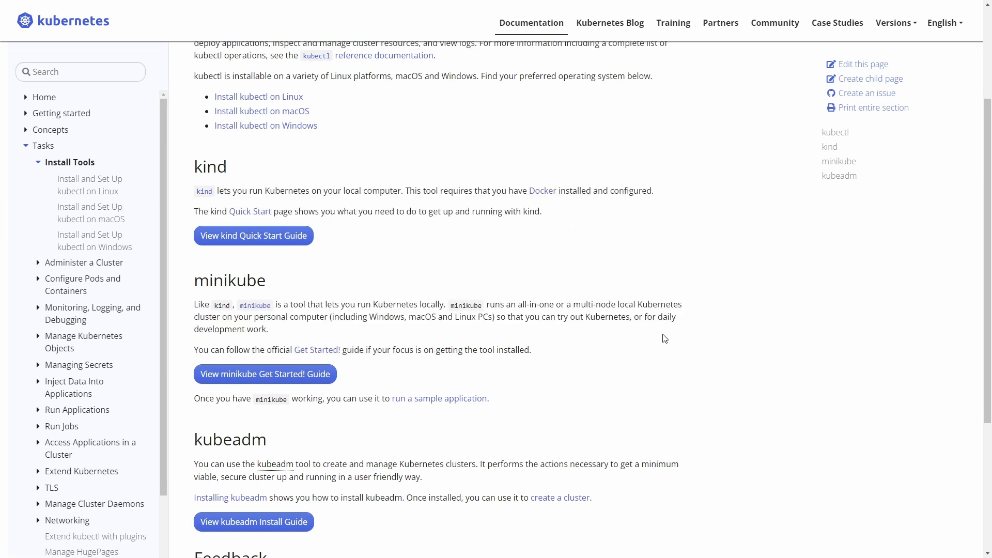
left_click(546, 196)
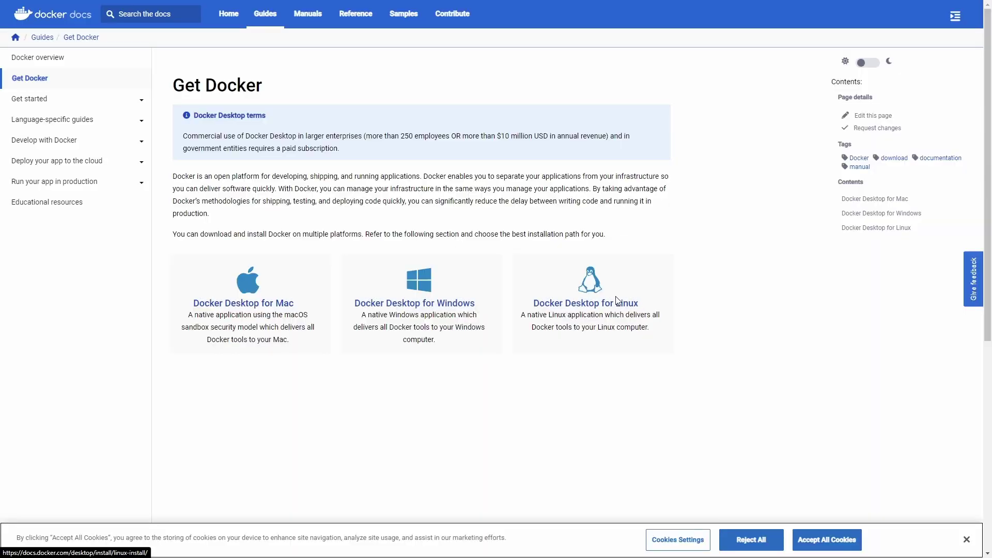
- Start downloading Docker Desktop Installer.exe from the Install on Windows page
left_click(411, 303)
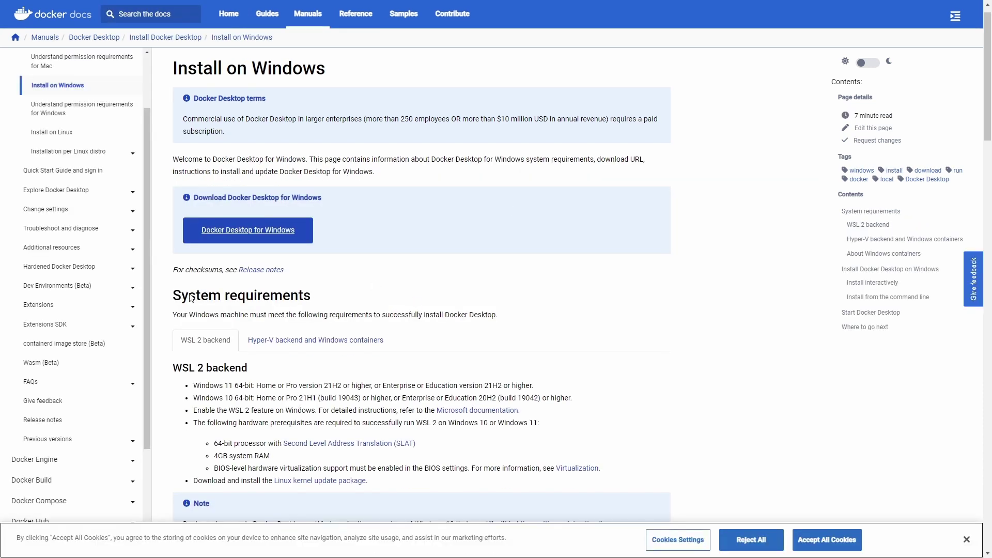
left_click(248, 235)
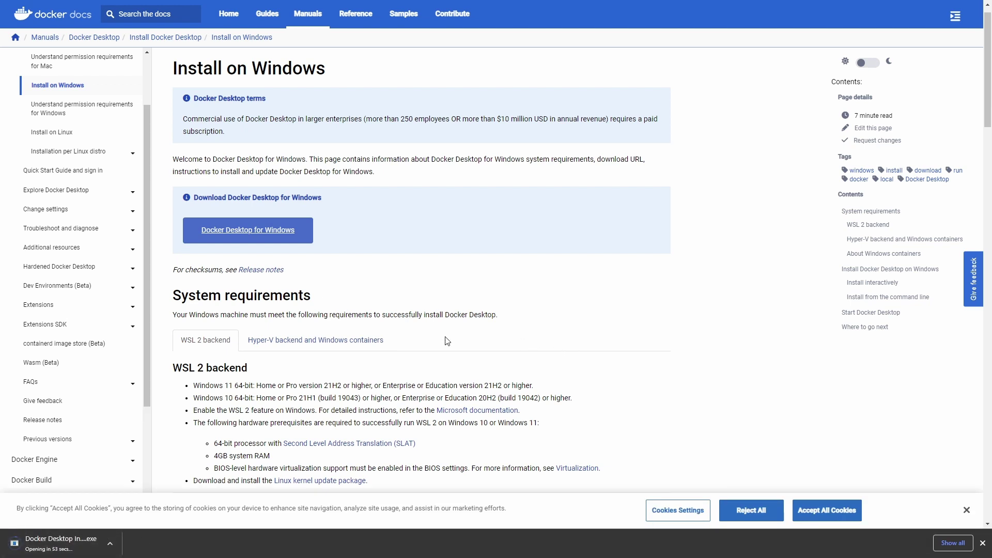
scroll(412, 346, "down", 2)
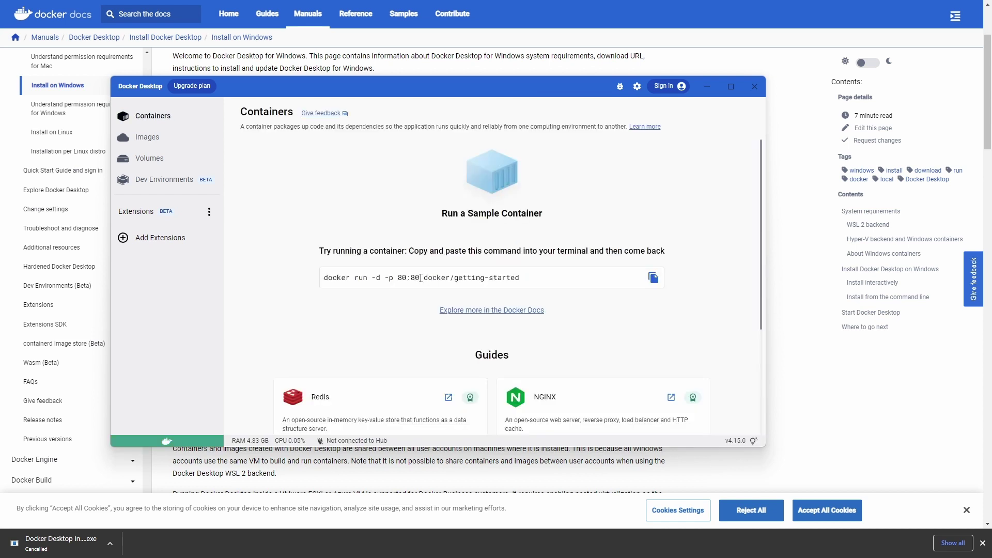
- Run docker in the Ubuntu terminal repeatedly while Docker Desktop starts
key("alt+Tab")
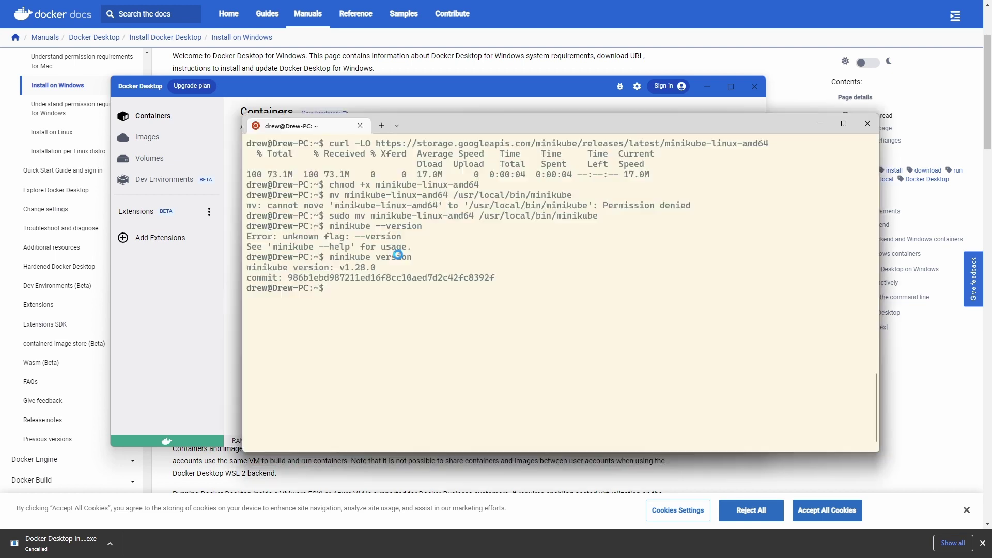
type("docker")
key("Return")
key("alt+Tab")
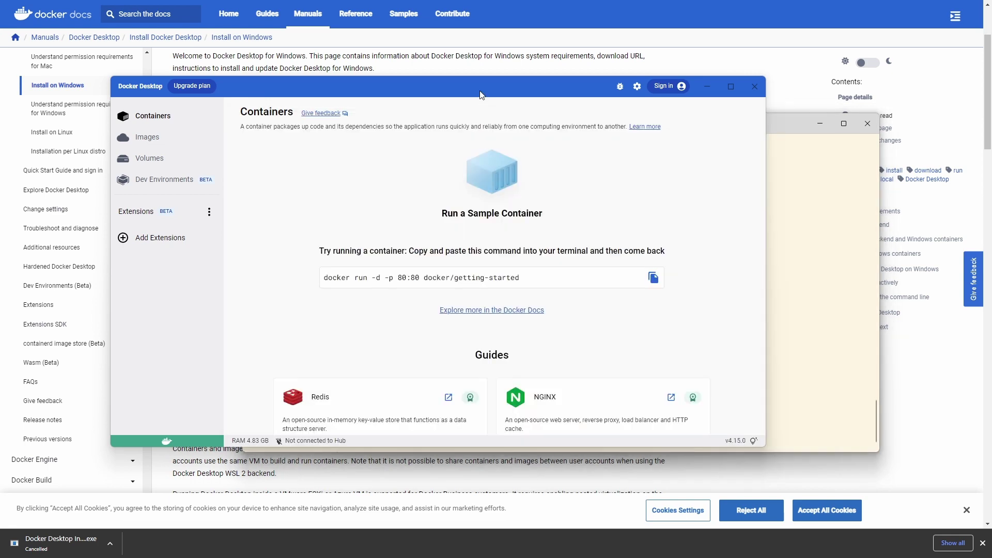
left_click(637, 86)
key("alt+Tab")
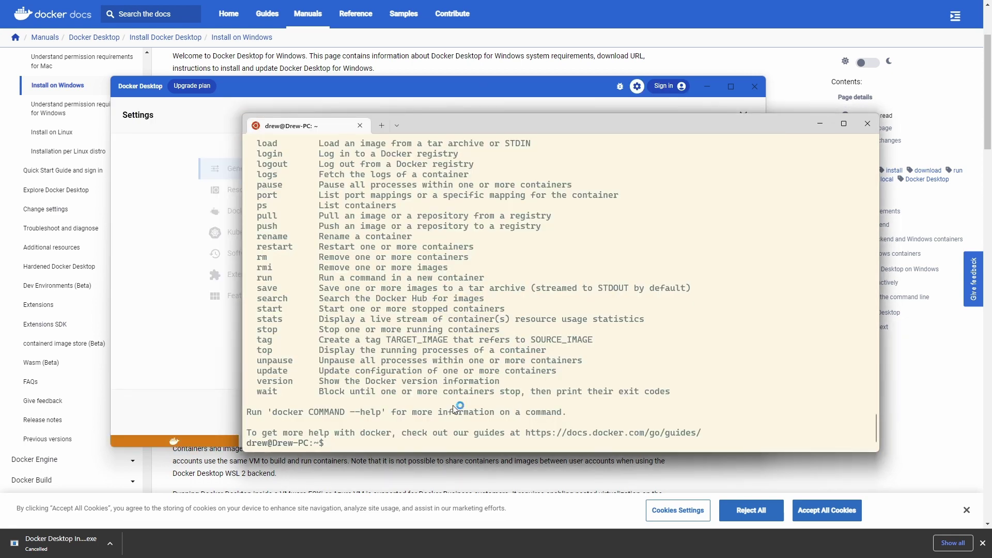
left_click(809, 314)
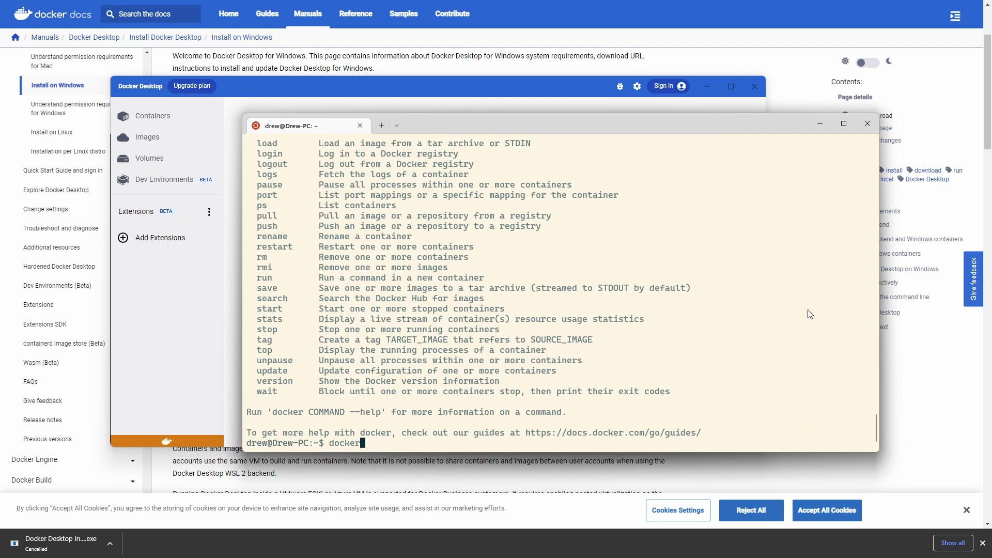
key("Up")
key("Return")
key("ctrl+l")
key("Up")
key("Return")
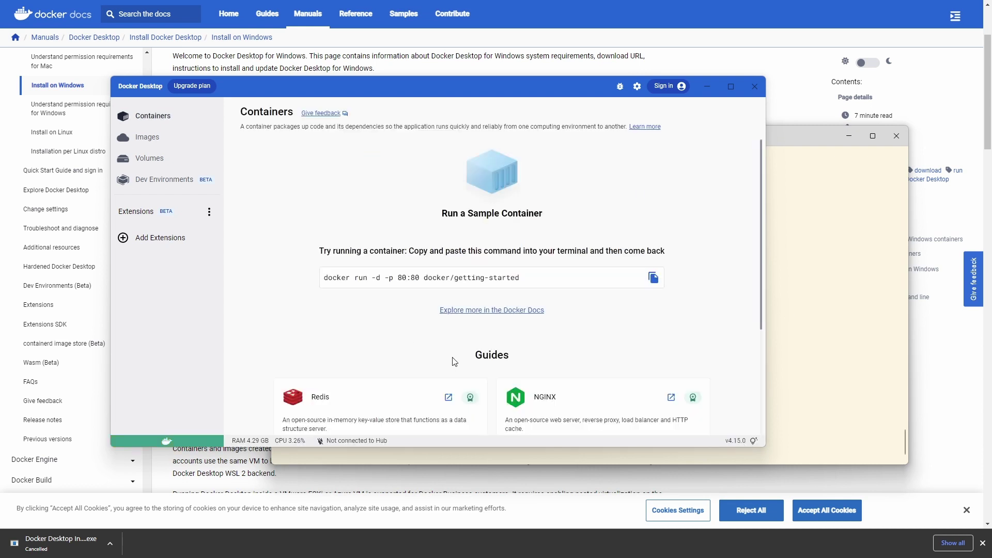
- Run docker until it prints its help, then open Docker Desktop Settings
left_click(837, 308)
type("docker")
key("Return")
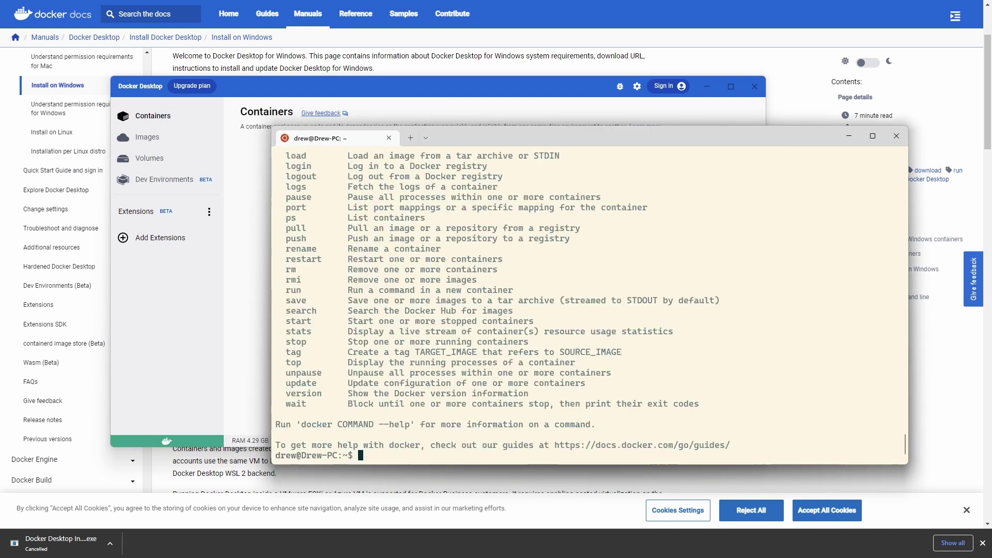
scroll(566, 347, "up", 5)
scroll(388, 310, "down", 5)
left_click(252, 303)
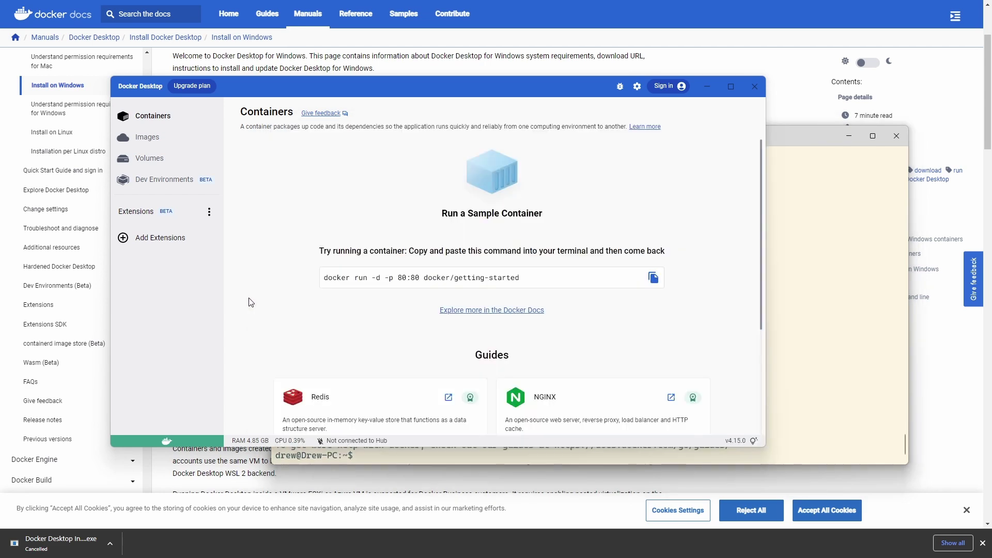
left_click(637, 86)
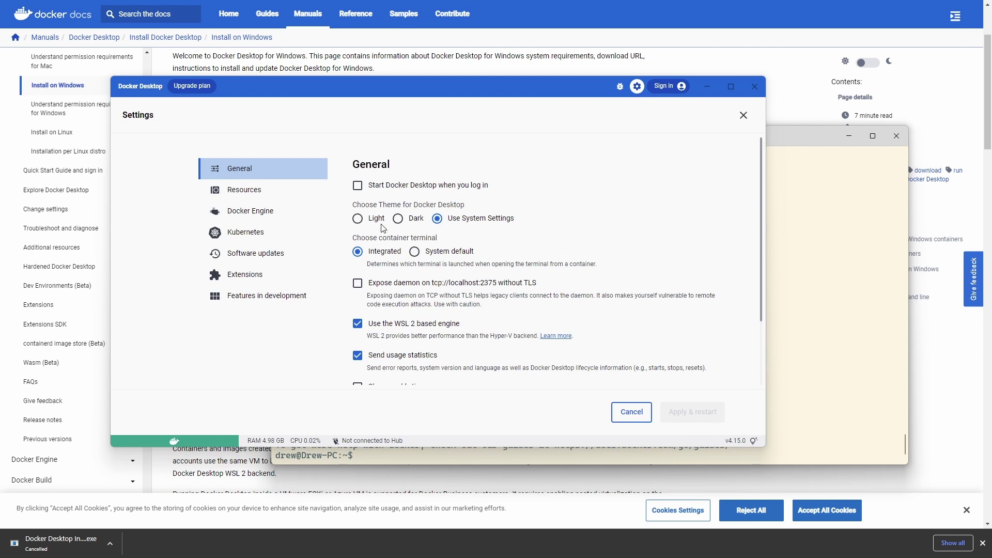
- Check Ubuntu's WSL integration toggle and the Kubernetes v1.25.2 settings page
left_click(246, 190)
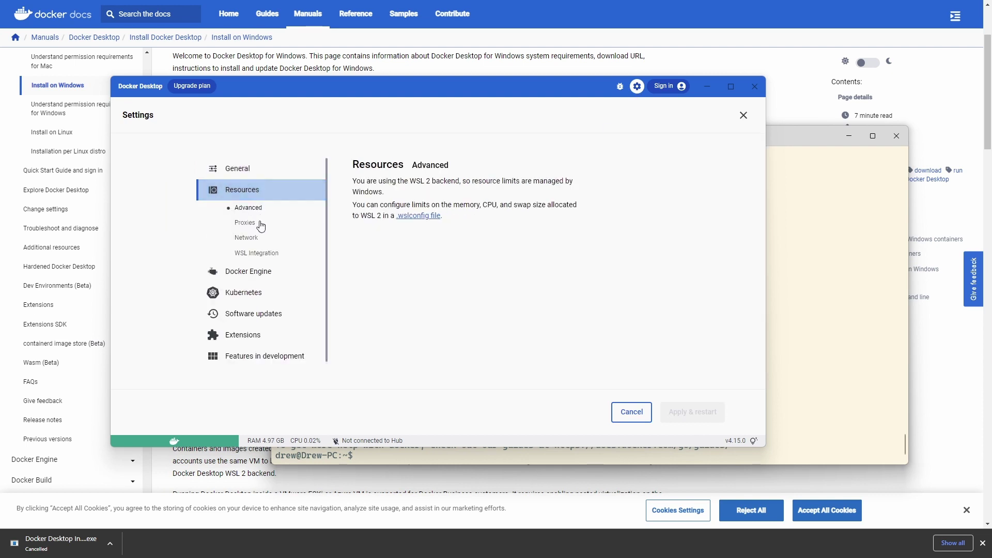
left_click(256, 255)
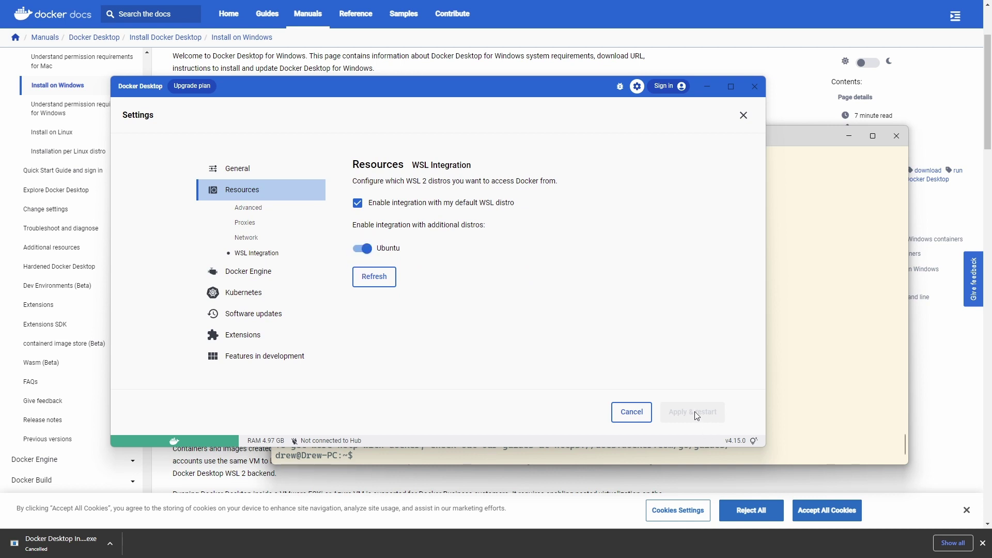
left_click(269, 300)
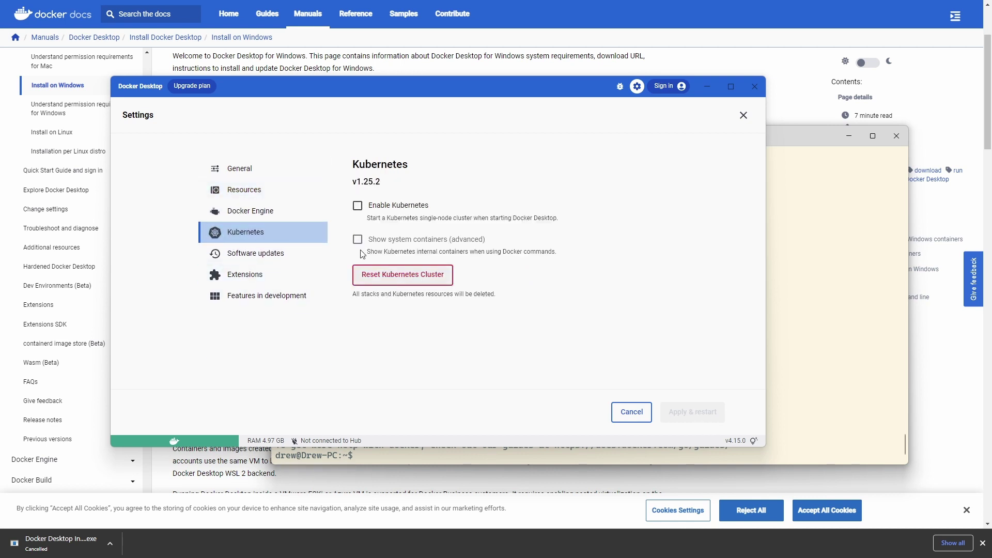
left_click_drag(383, 183, 354, 184)
left_click(537, 317)
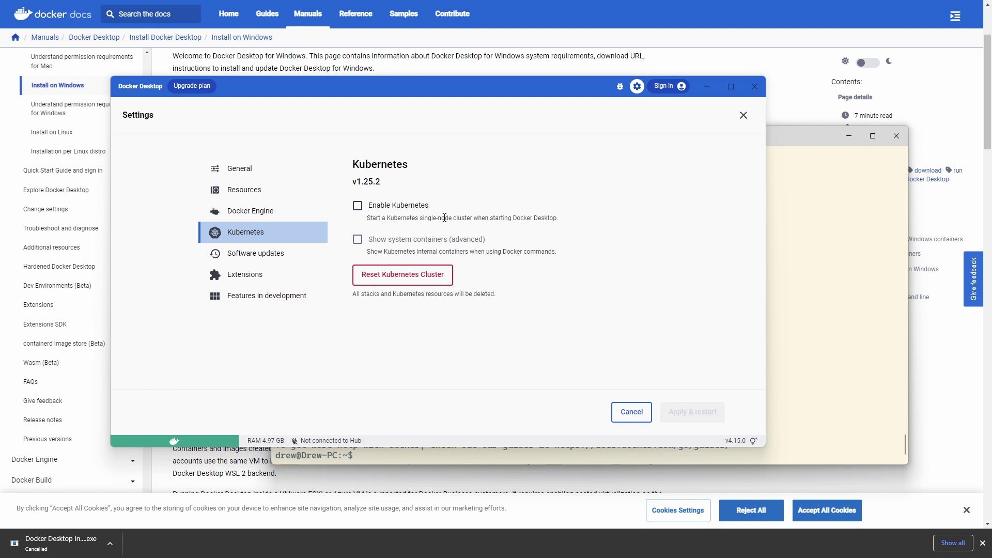
- Cancel Docker Desktop settings without changes and return to the terminal
left_click(627, 409)
left_click_drag(437, 89, 337, 61)
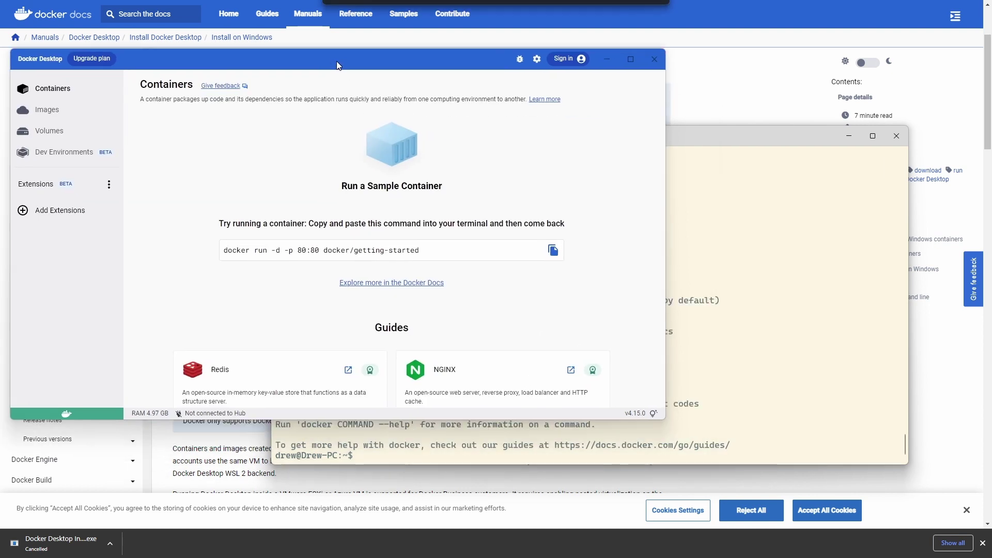
left_click(798, 325)
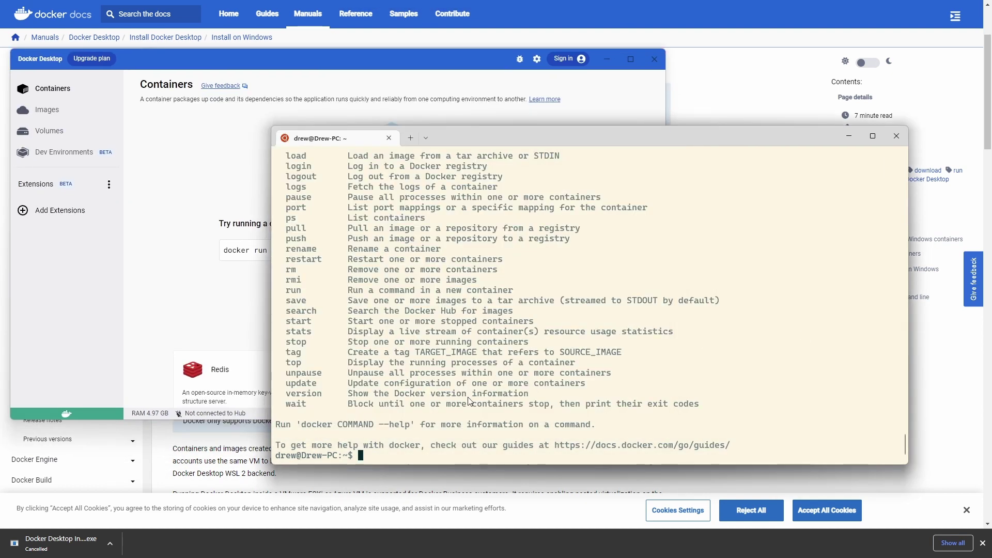